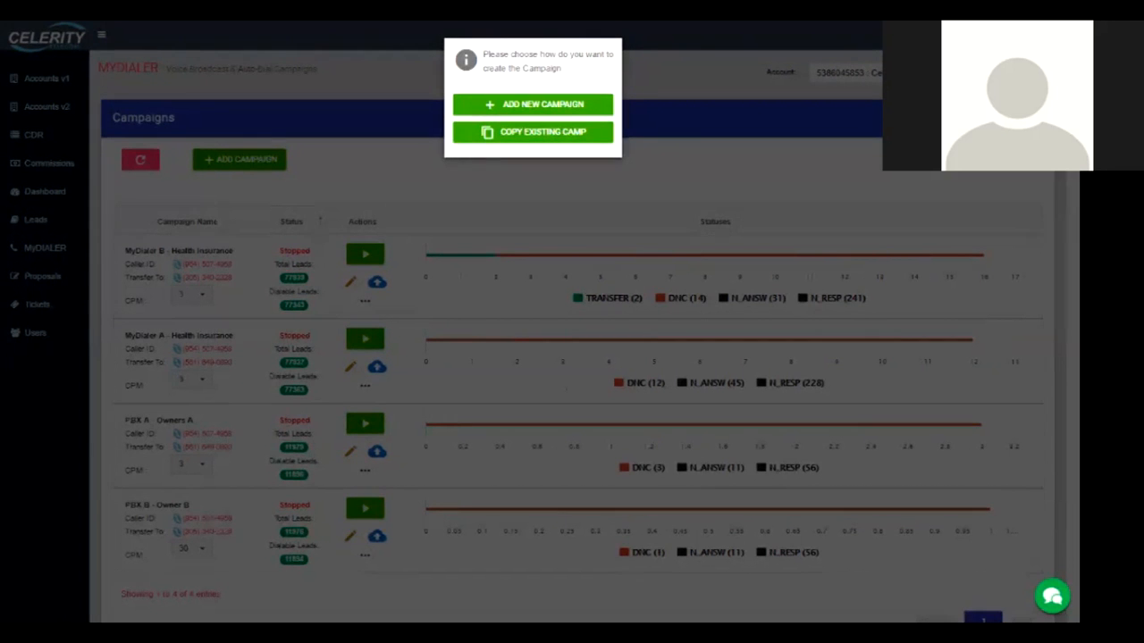
Step: Create a new campaign named "Miami Barbers" with inbound calls set to NEVER
{"action": "left_click", "coordinate": [533, 104]}
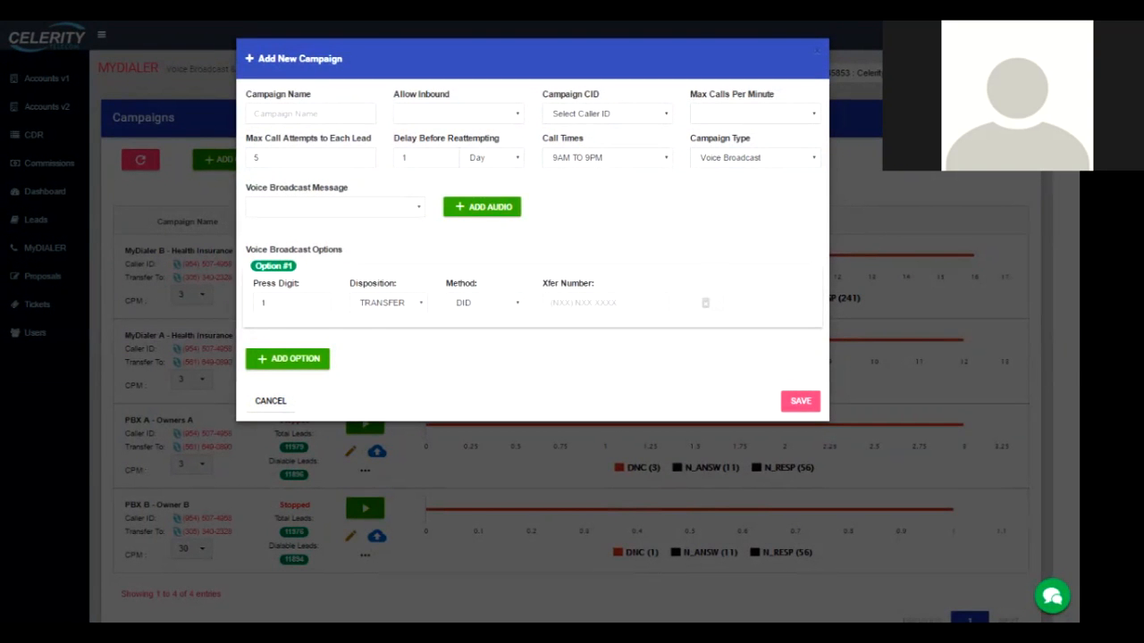
{"action": "left_click", "coordinate": [310, 113]}
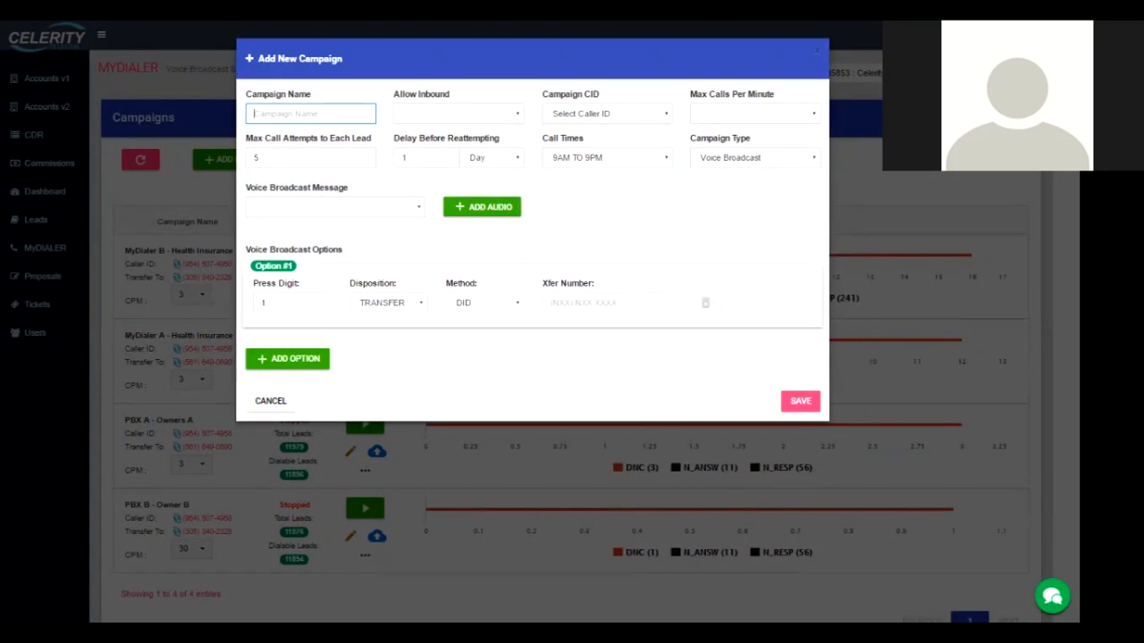
{"action": "type", "text": "Miami Bath"}
{"action": "type", "text": "ers"}
{"action": "left_click", "coordinate": [459, 114]}
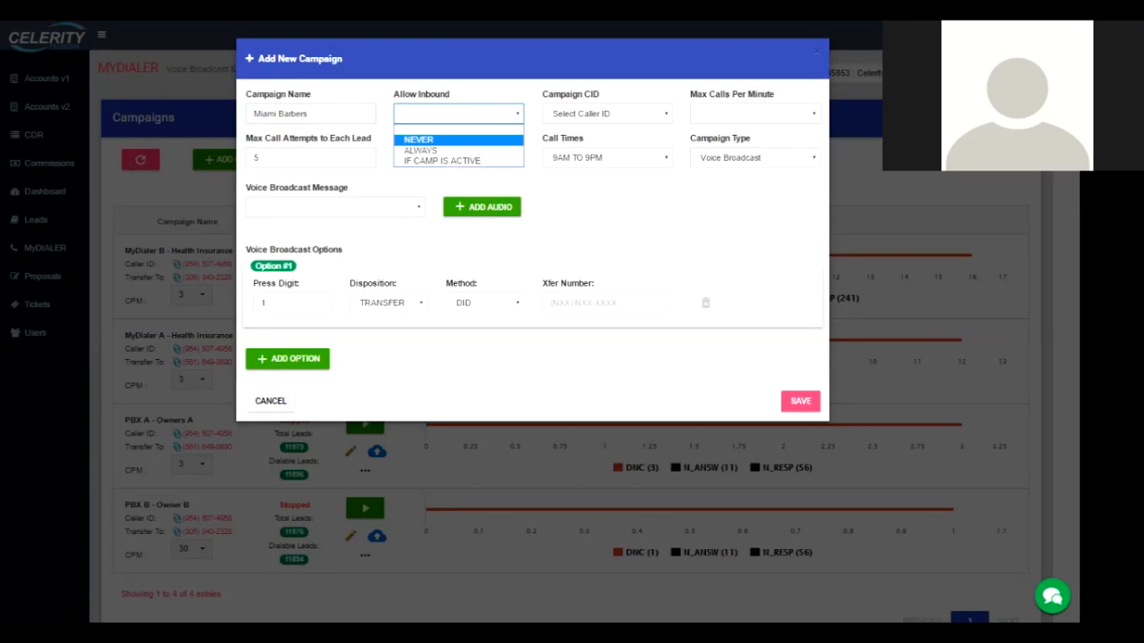
{"action": "left_click", "coordinate": [429, 140]}
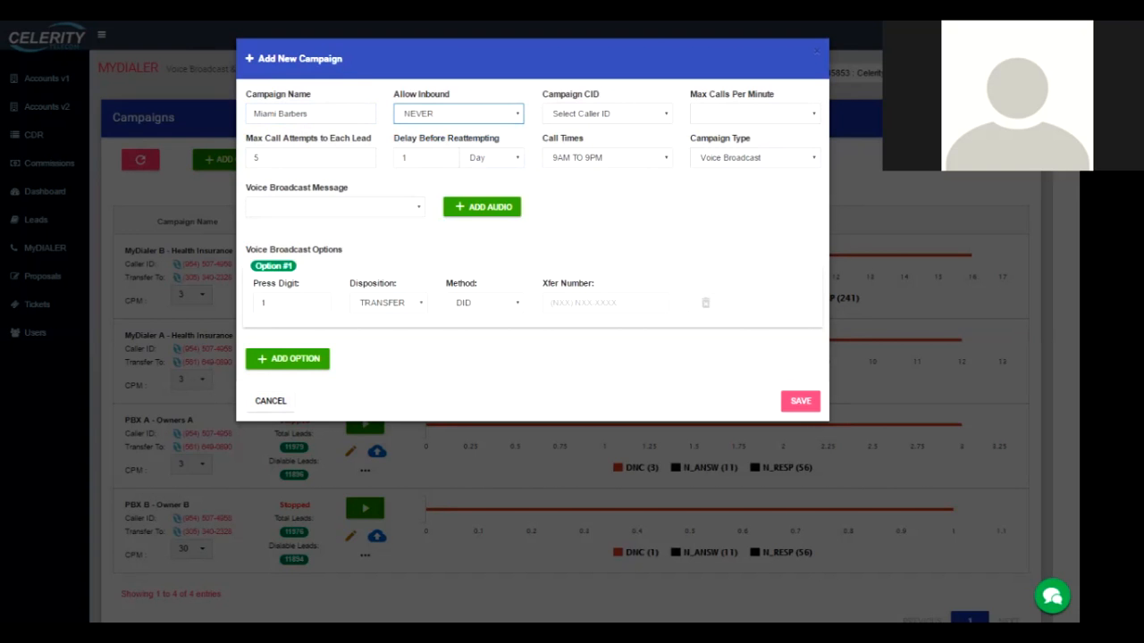
Step: Set the campaign caller ID to the MyDialer account's DID and the maximum calls per minute to 30
{"action": "left_click", "coordinate": [607, 114]}
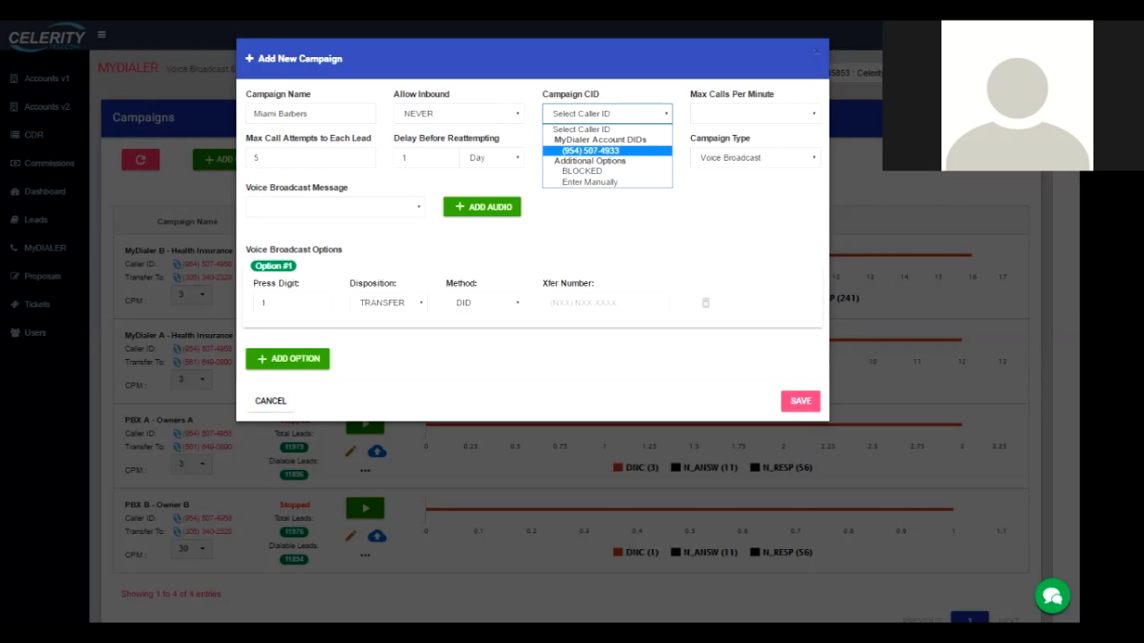
{"action": "left_click", "coordinate": [591, 151]}
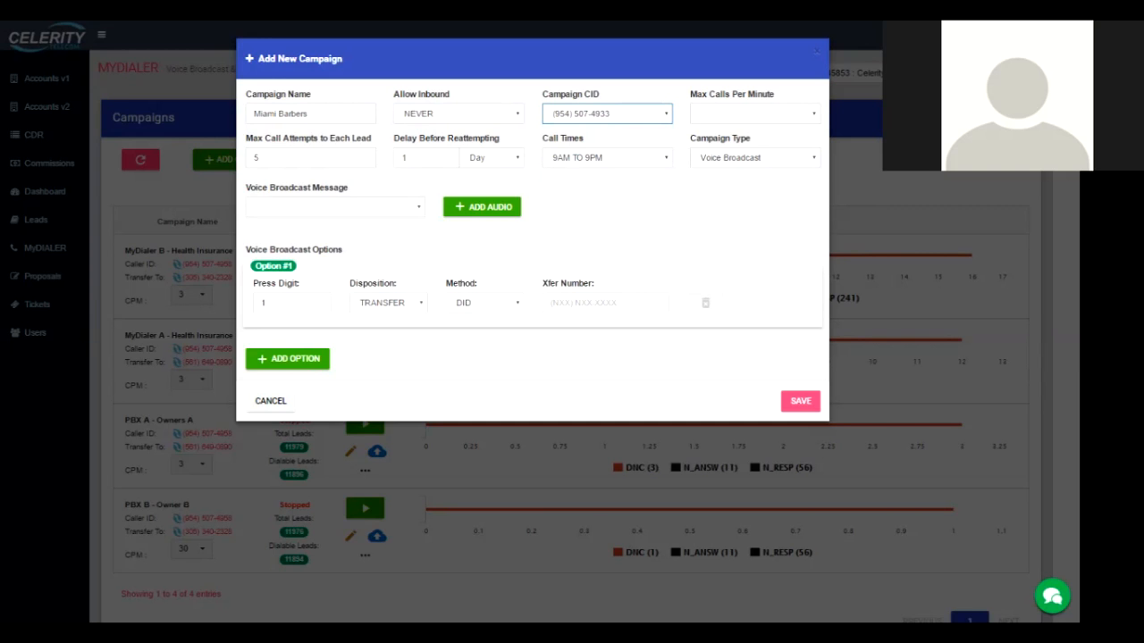
{"action": "left_click", "coordinate": [755, 113]}
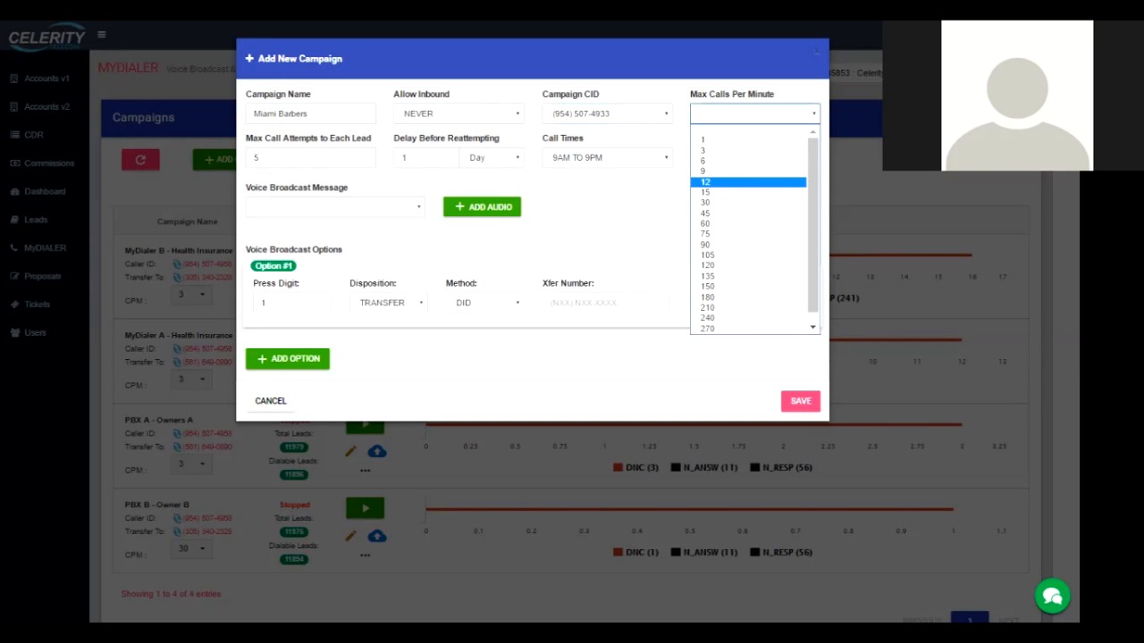
{"action": "left_click", "coordinate": [706, 203]}
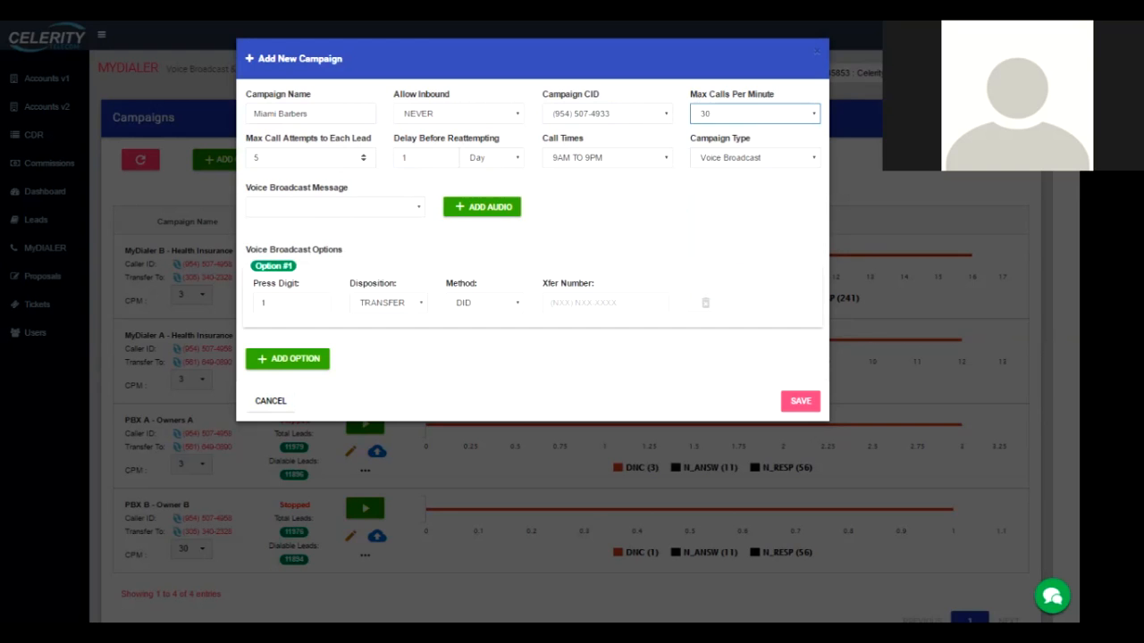
Step: Set the maximum call attempts per lead to 7 and the delay before reattempting to 2 hours
{"action": "key", "text": "Tab"}
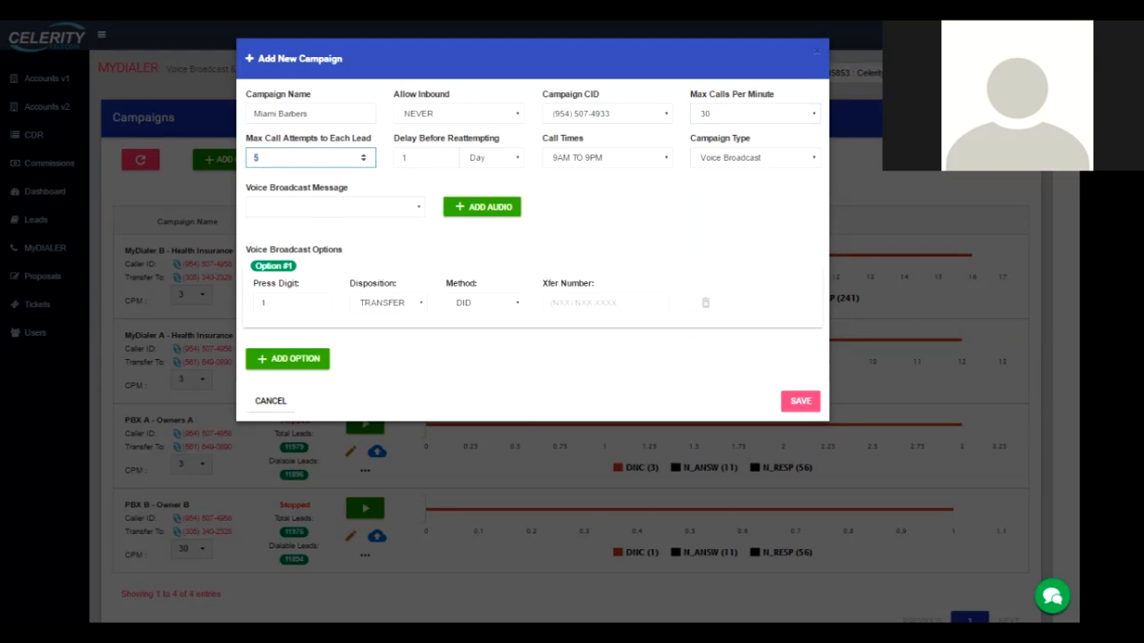
{"action": "type", "text": "7"}
{"action": "key", "text": "Tab"}
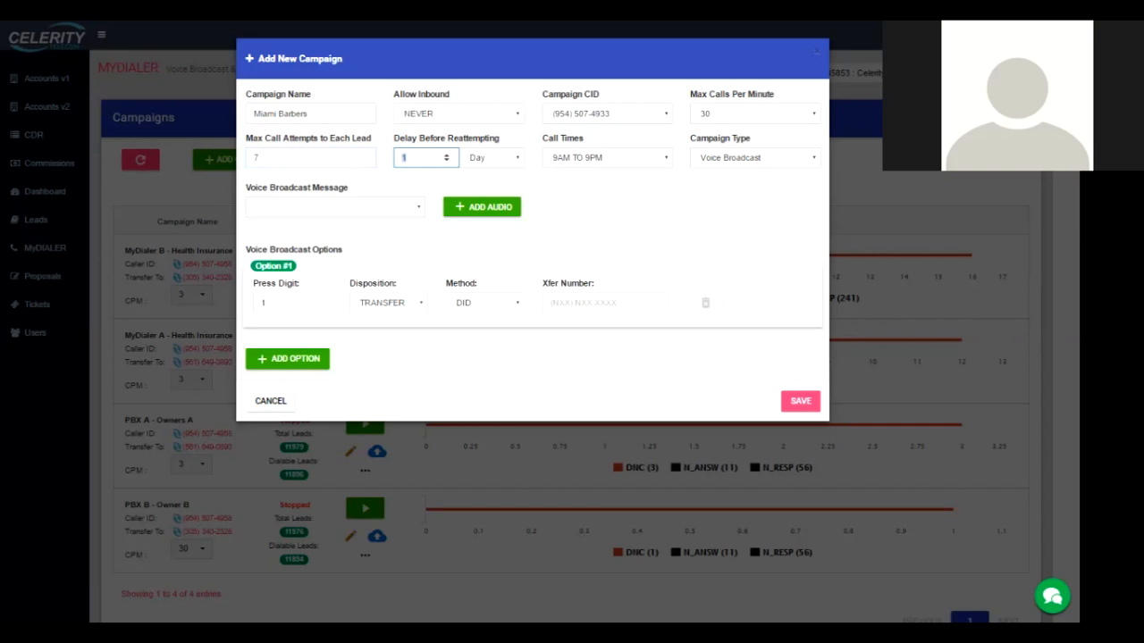
{"action": "type", "text": "2"}
{"action": "left_click", "coordinate": [492, 158]}
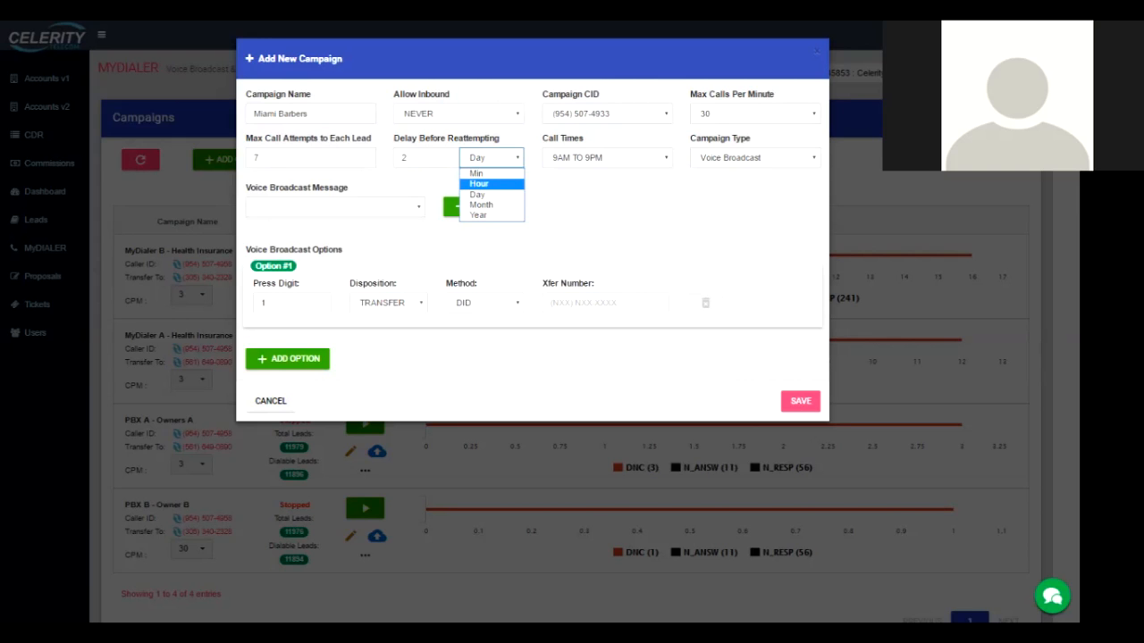
{"action": "key", "text": "Return"}
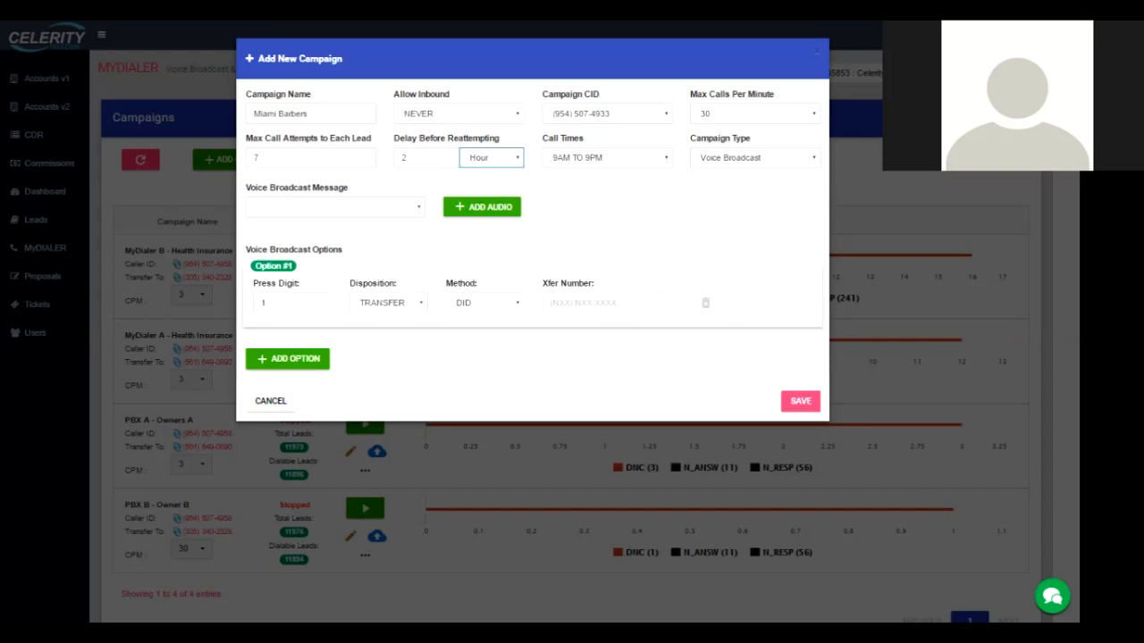
Step: Set the call times to 9AM TO 5PM and keep the campaign type as Voice Broadcast
{"action": "left_click", "coordinate": [607, 158]}
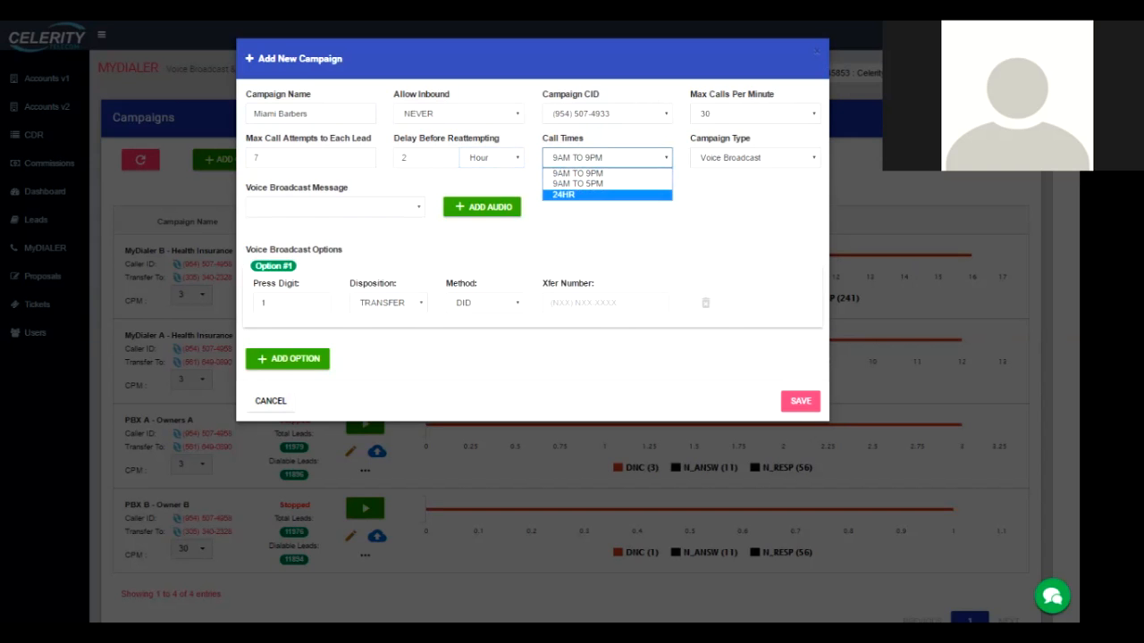
{"action": "left_click", "coordinate": [579, 184]}
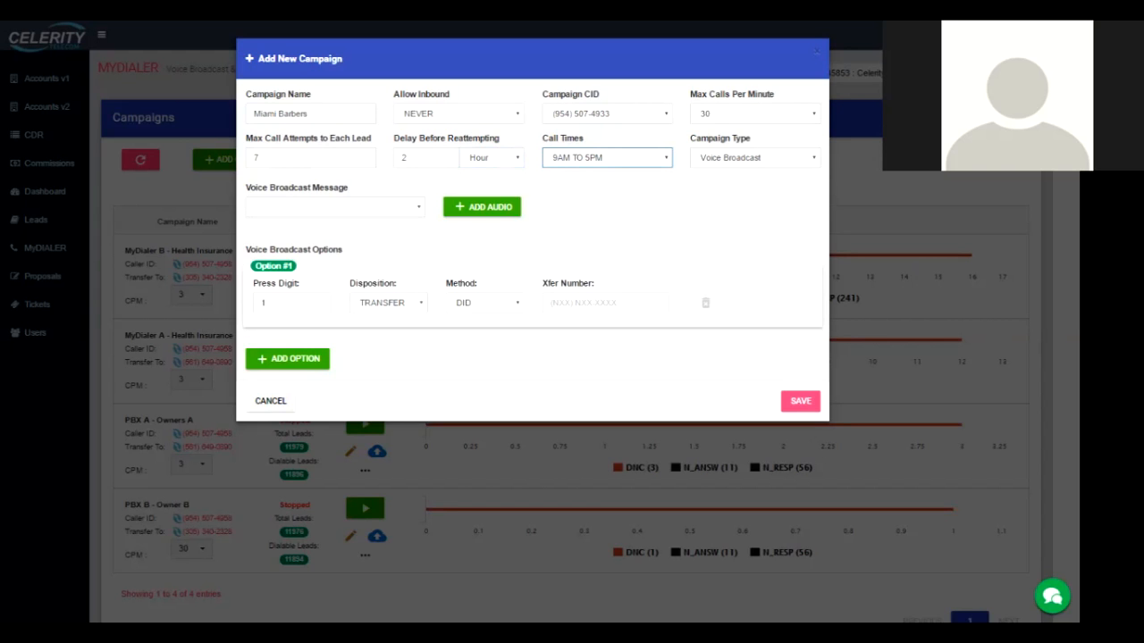
{"action": "left_click", "coordinate": [755, 158]}
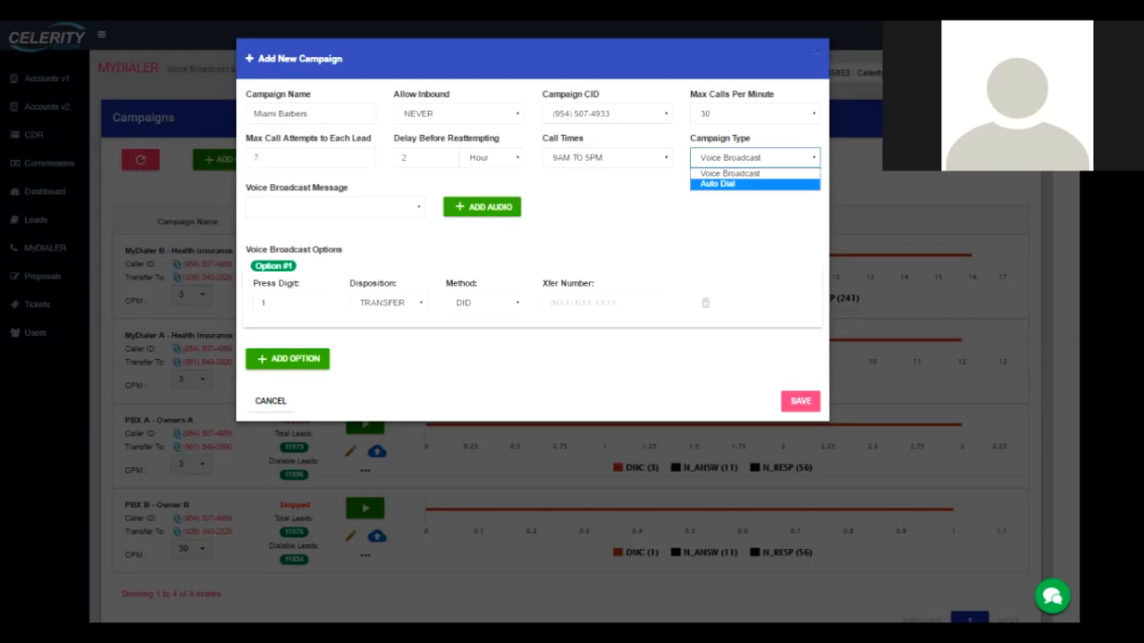
{"action": "left_click", "coordinate": [730, 173]}
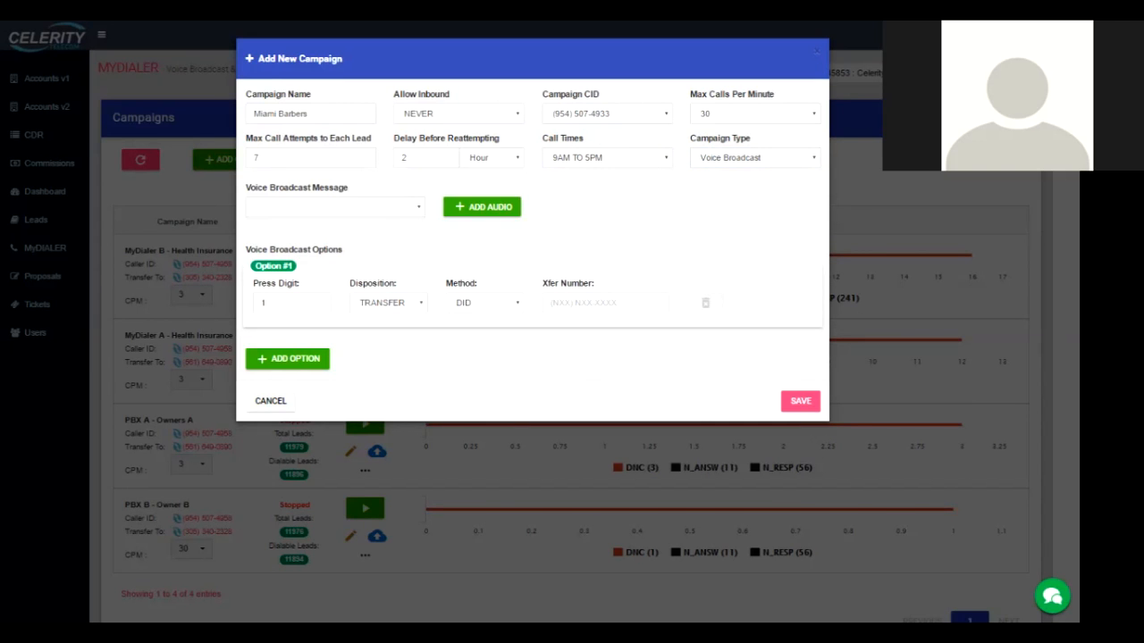
Step: Upload the "PBX callback VM" audio file from the Marketing folder as the voice broadcast message and preview a few seconds of it
{"action": "left_click", "coordinate": [335, 207]}
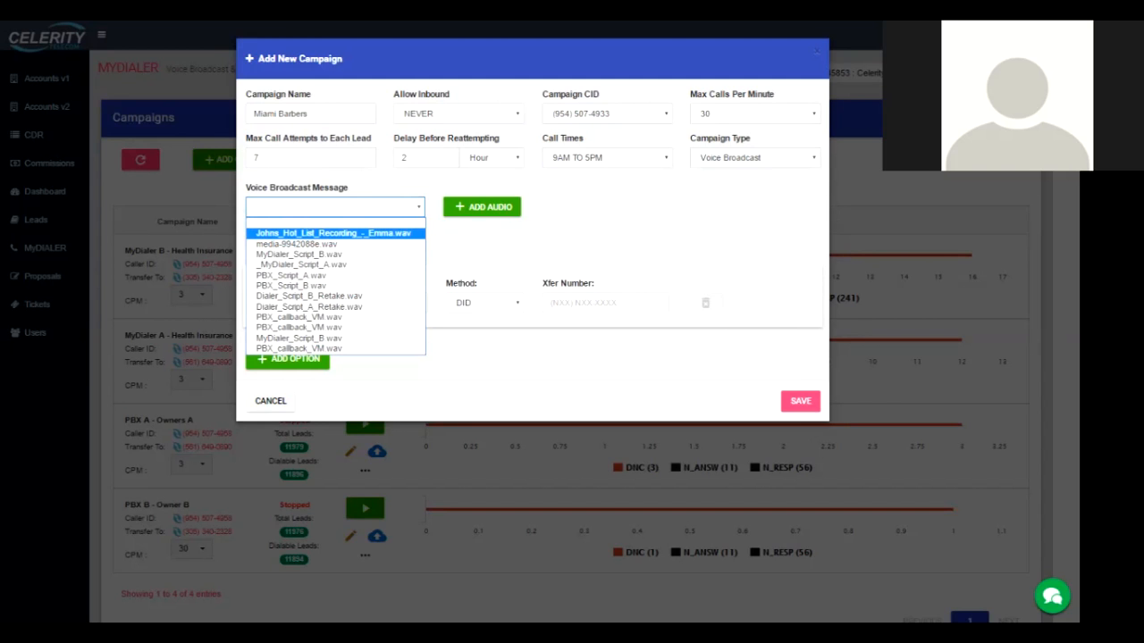
{"action": "key", "text": "Escape"}
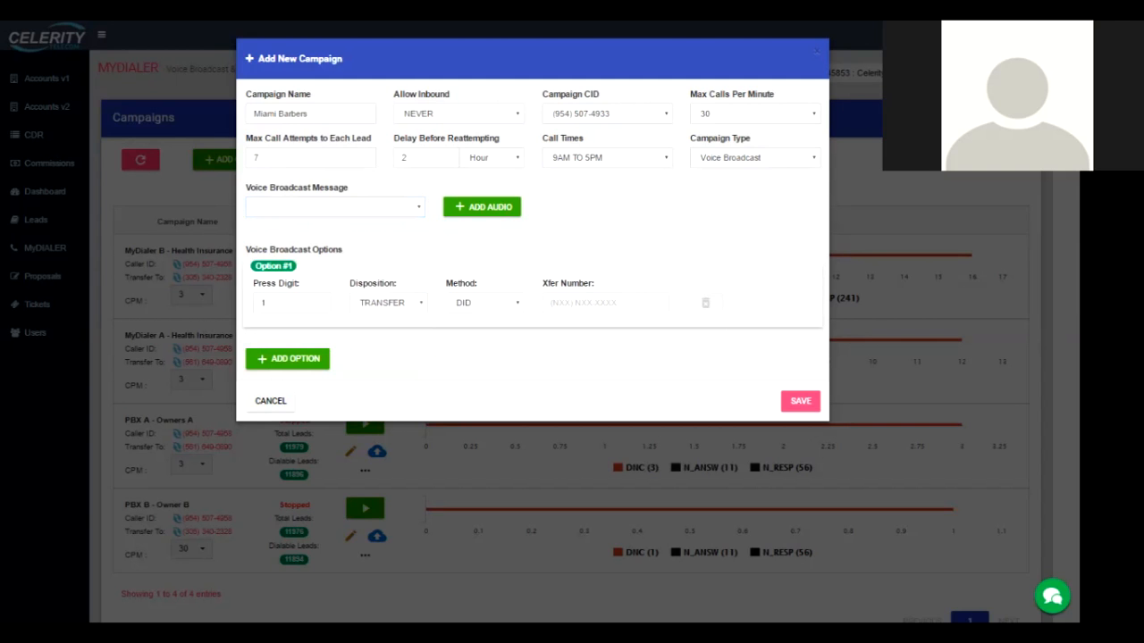
{"action": "left_click", "coordinate": [482, 207]}
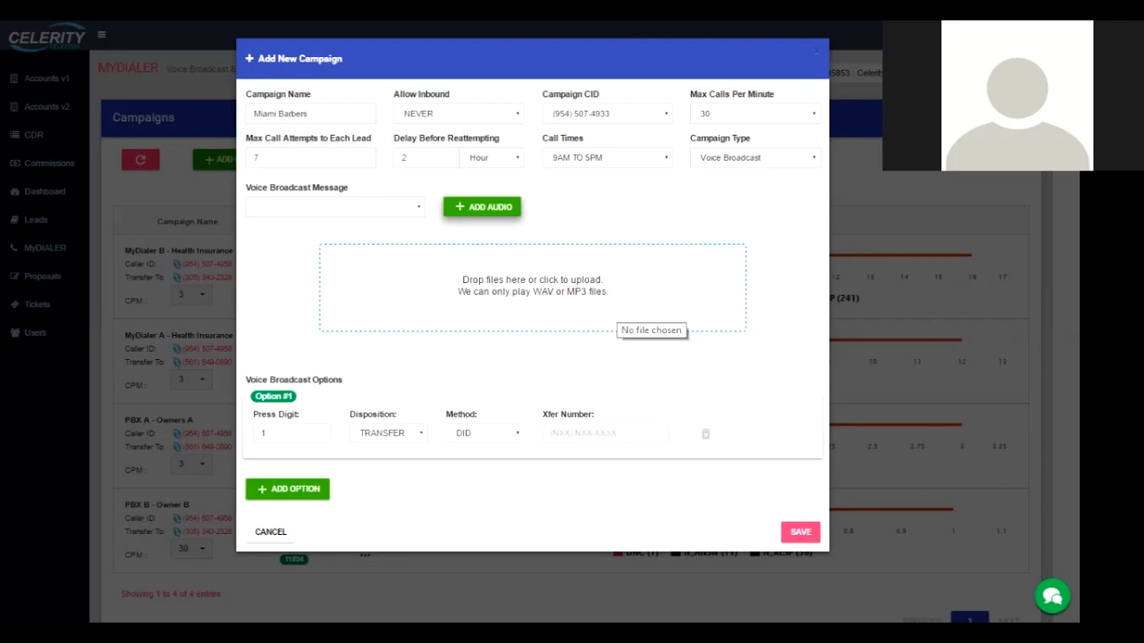
{"action": "left_click", "coordinate": [626, 315]}
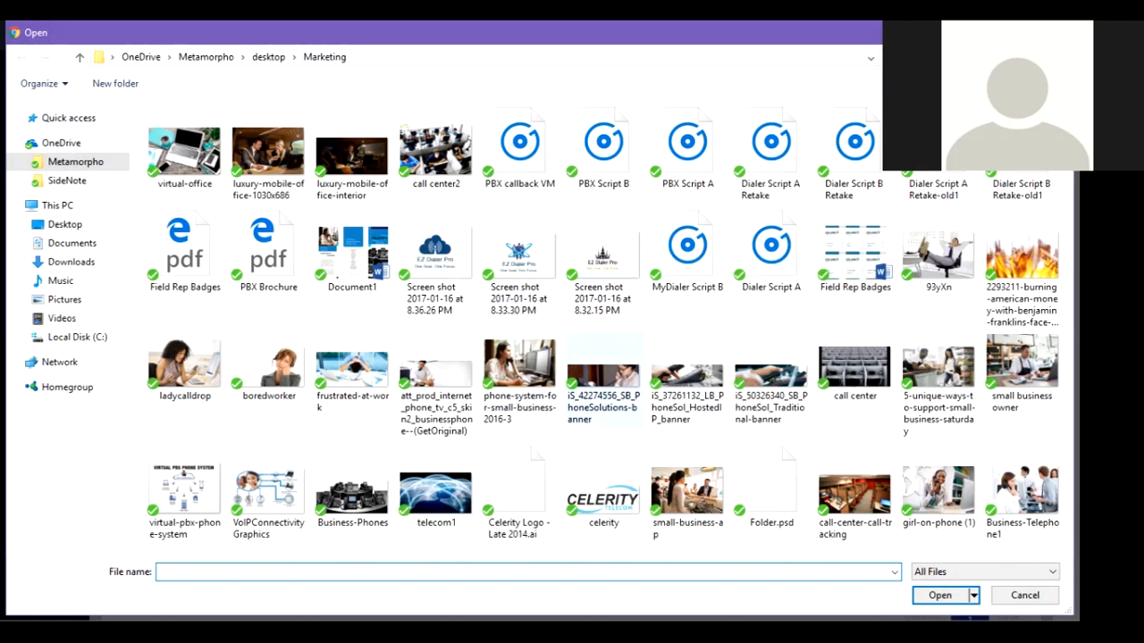
{"action": "left_click", "coordinate": [520, 152]}
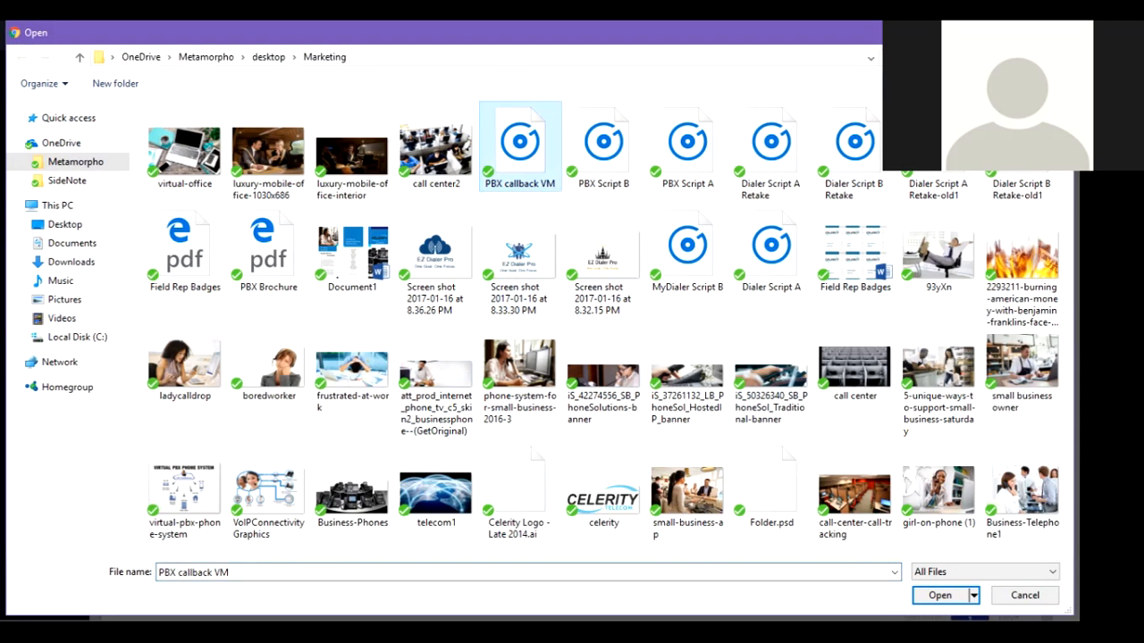
{"action": "left_click", "coordinate": [940, 596]}
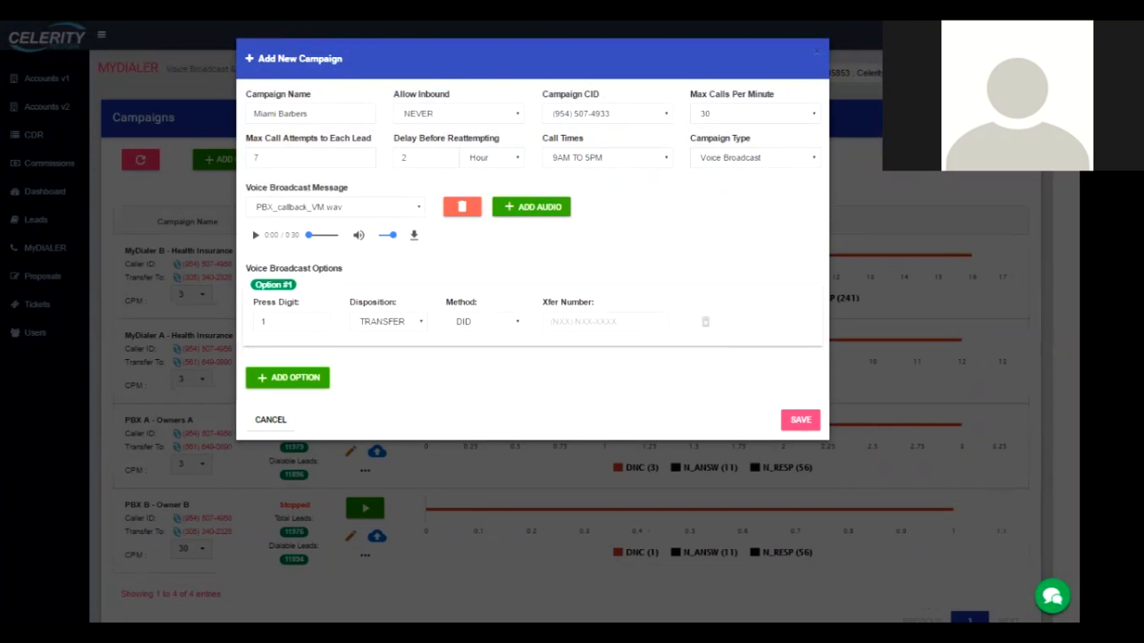
{"action": "left_click", "coordinate": [256, 235]}
{"action": "left_click", "coordinate": [256, 235]}
Step: Enter the transfer phone number for voice broadcast option 1
{"action": "left_click", "coordinate": [605, 321]}
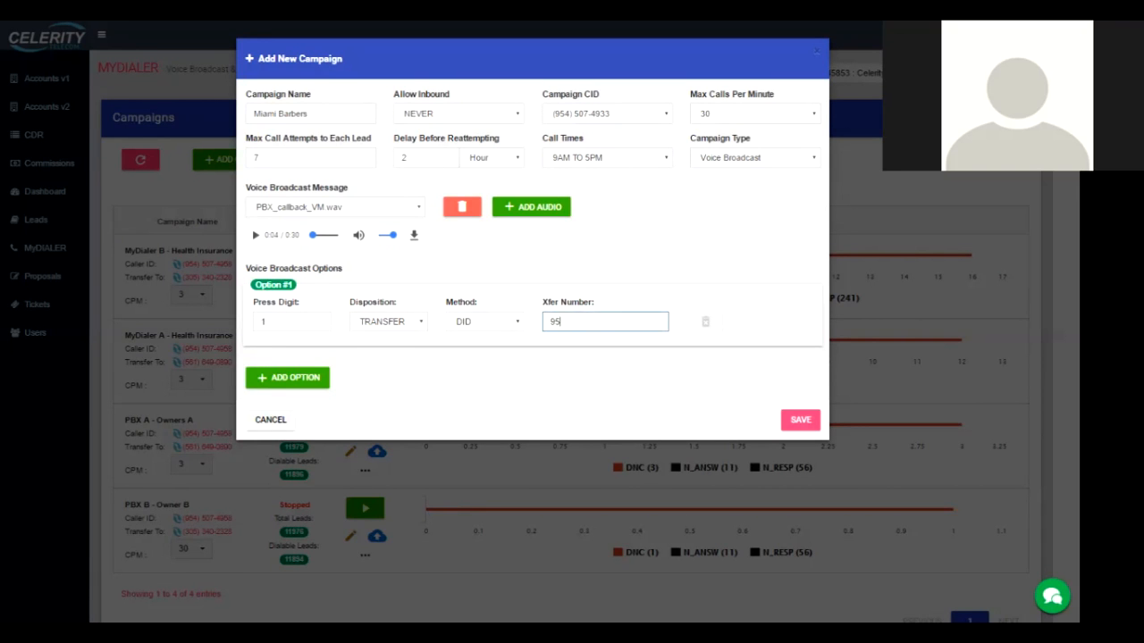
{"action": "key", "text": "Tab"}
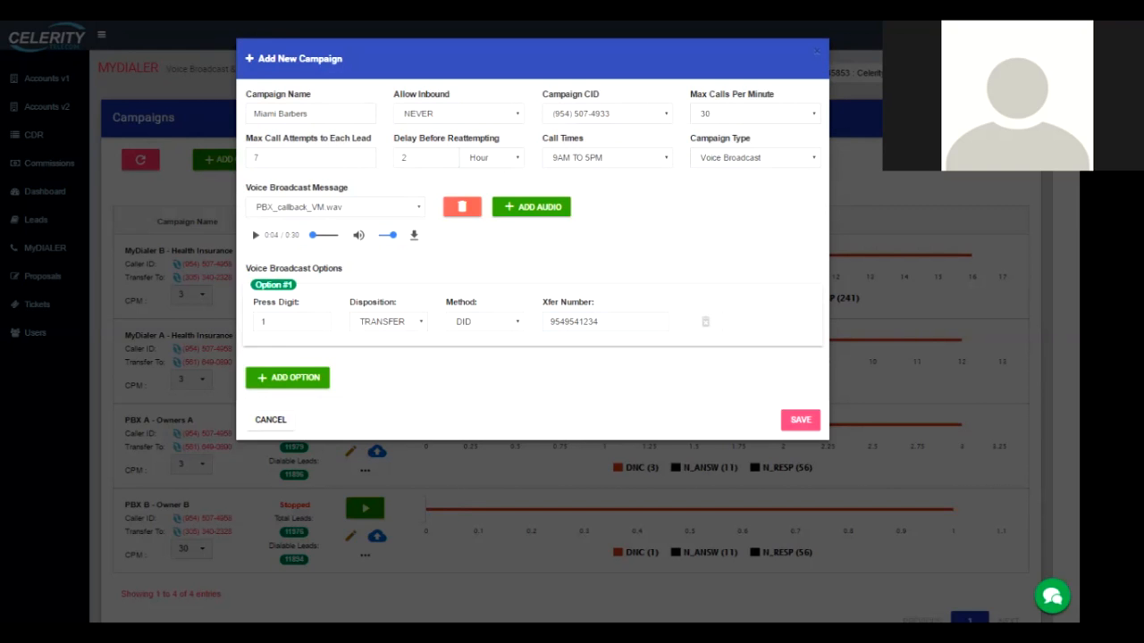
Step: Try the AGENTS and SIP (advanced) methods for option 1, clear the SIP destination, and return the method to DID
{"action": "left_click", "coordinate": [485, 322]}
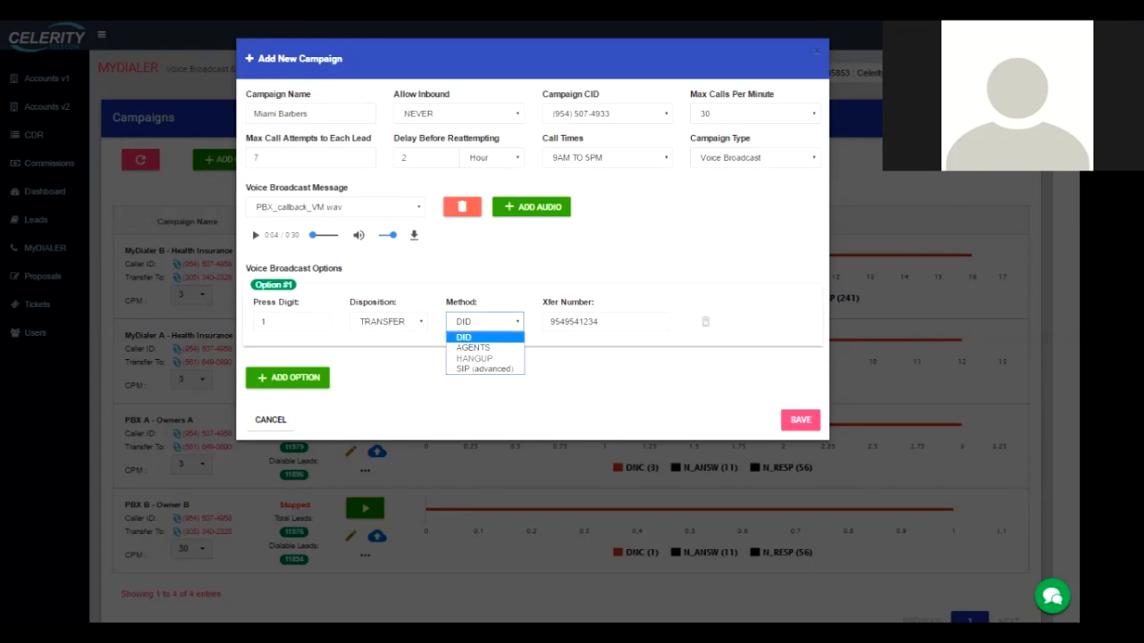
{"action": "left_click", "coordinate": [474, 348]}
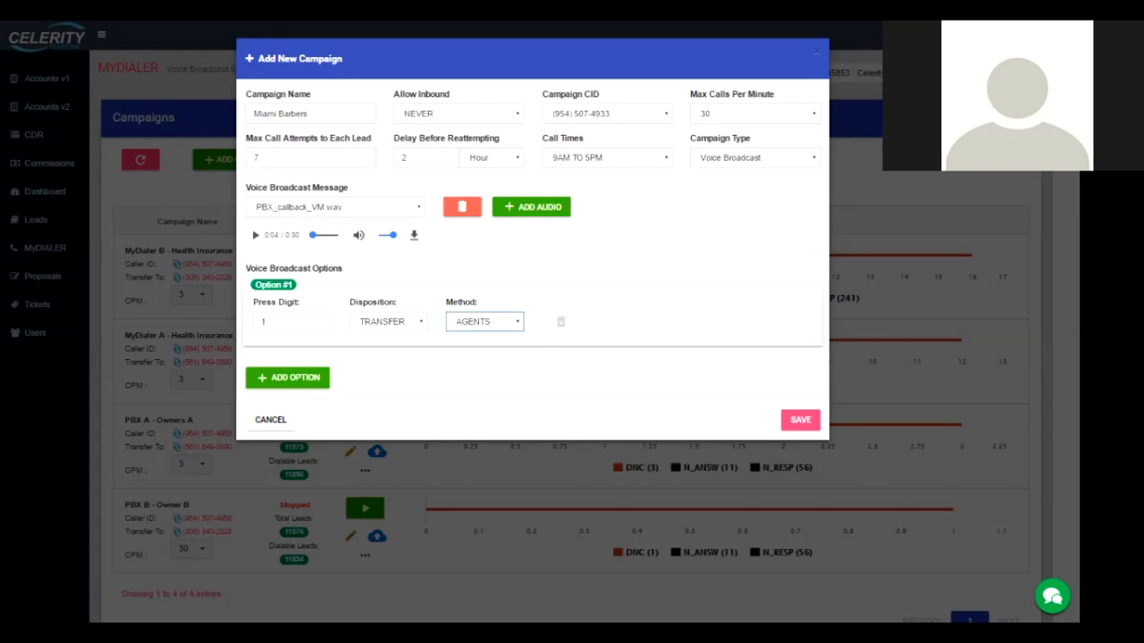
{"action": "left_click", "coordinate": [485, 322]}
{"action": "left_click", "coordinate": [484, 369]}
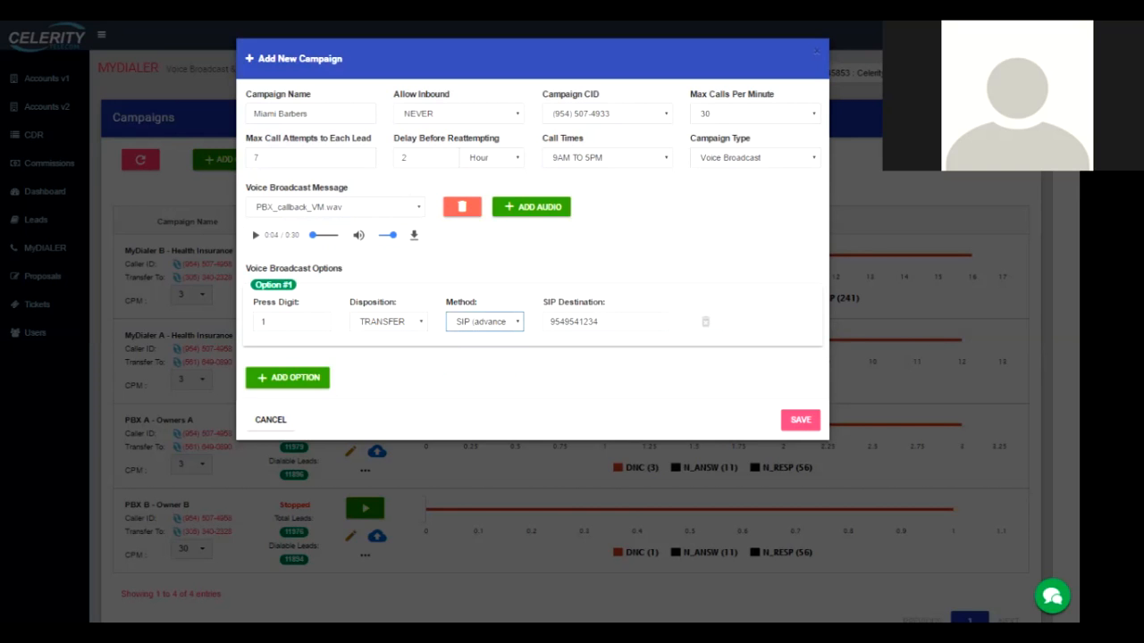
{"action": "key", "text": "Tab"}
{"action": "key", "text": "BackSpace"}
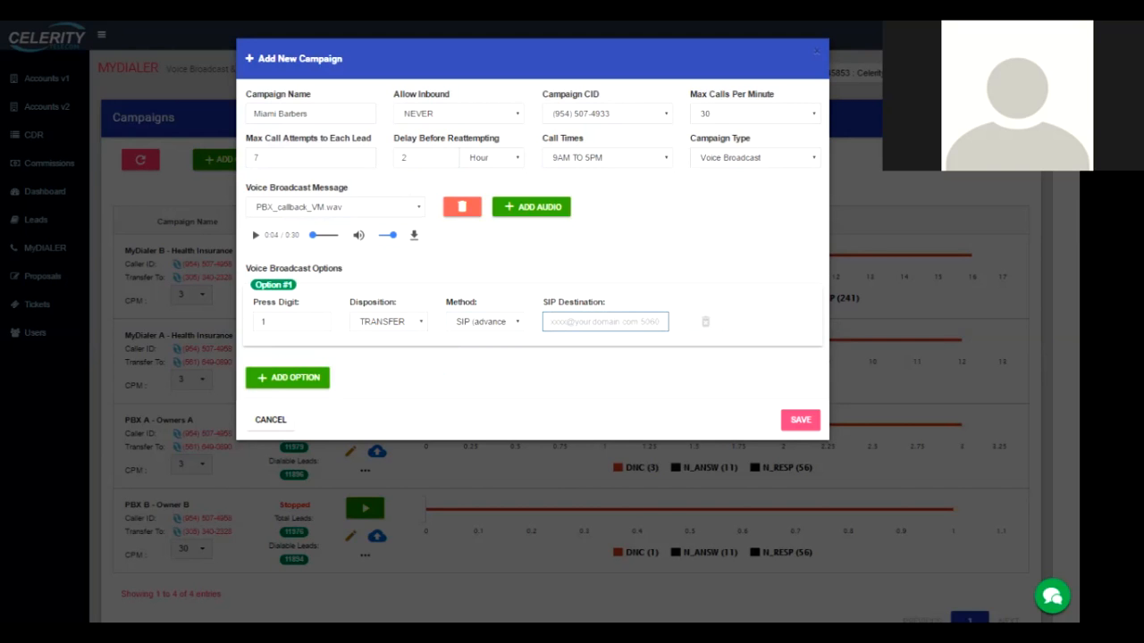
{"action": "left_click", "coordinate": [485, 322]}
{"action": "left_click", "coordinate": [467, 337]}
Step: Fill in option 1's empty transfer number field with the ten-digit phone number
{"action": "left_click", "coordinate": [605, 322]}
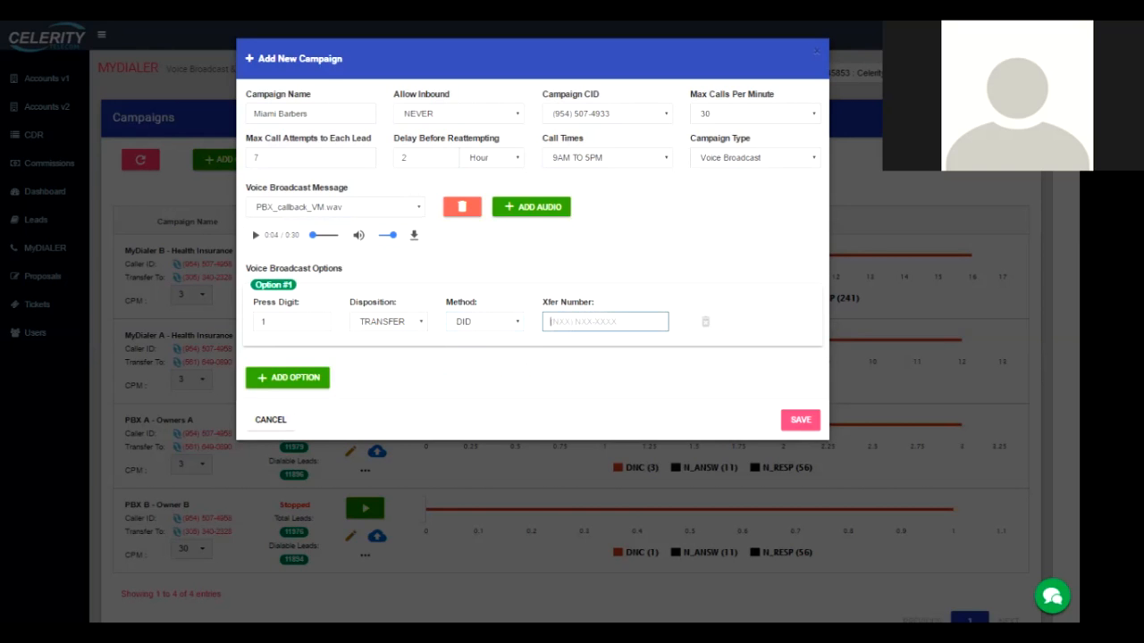
Step: Add a second voice broadcast option with press digit 2 and disposition CALL_BACK
{"action": "left_click", "coordinate": [288, 378]}
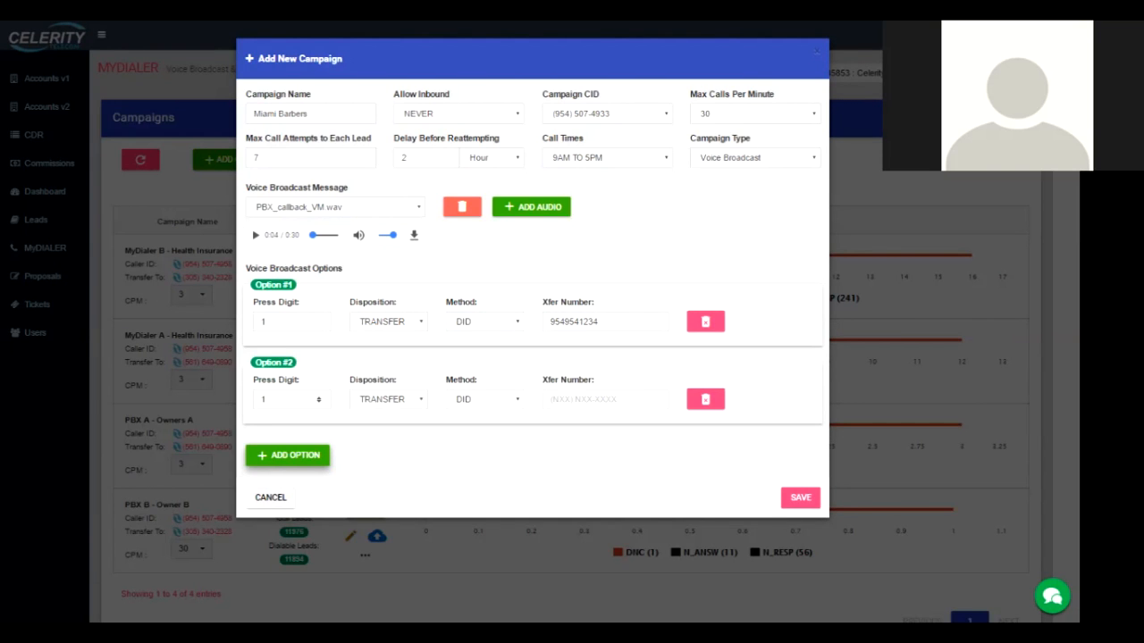
{"action": "double_click", "coordinate": [264, 399]}
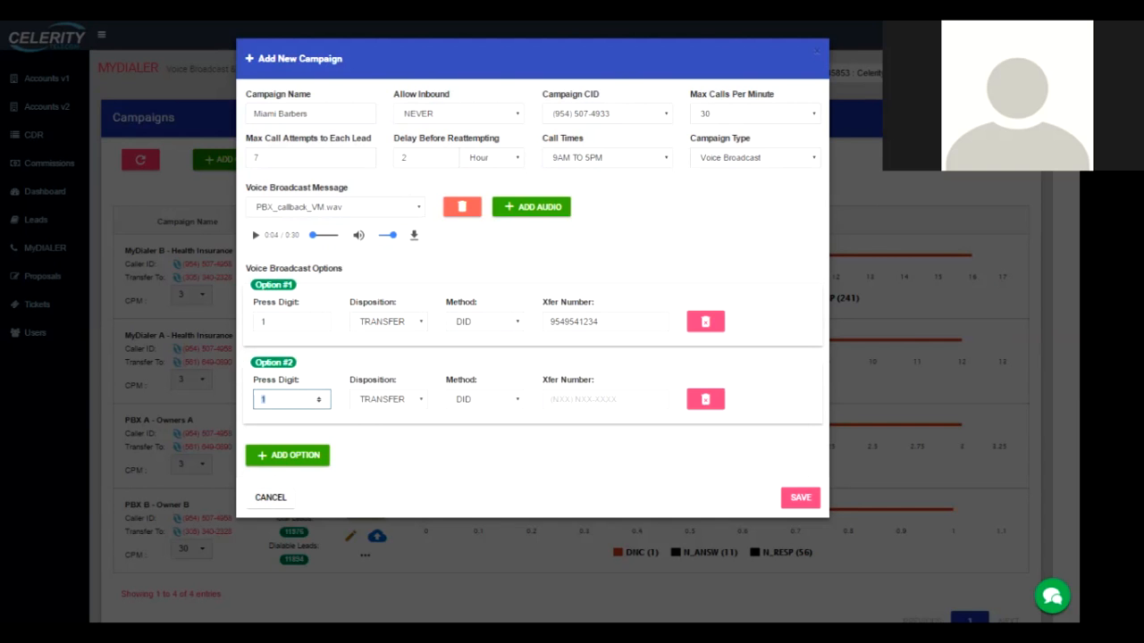
{"action": "type", "text": "2"}
{"action": "left_click", "coordinate": [388, 399]}
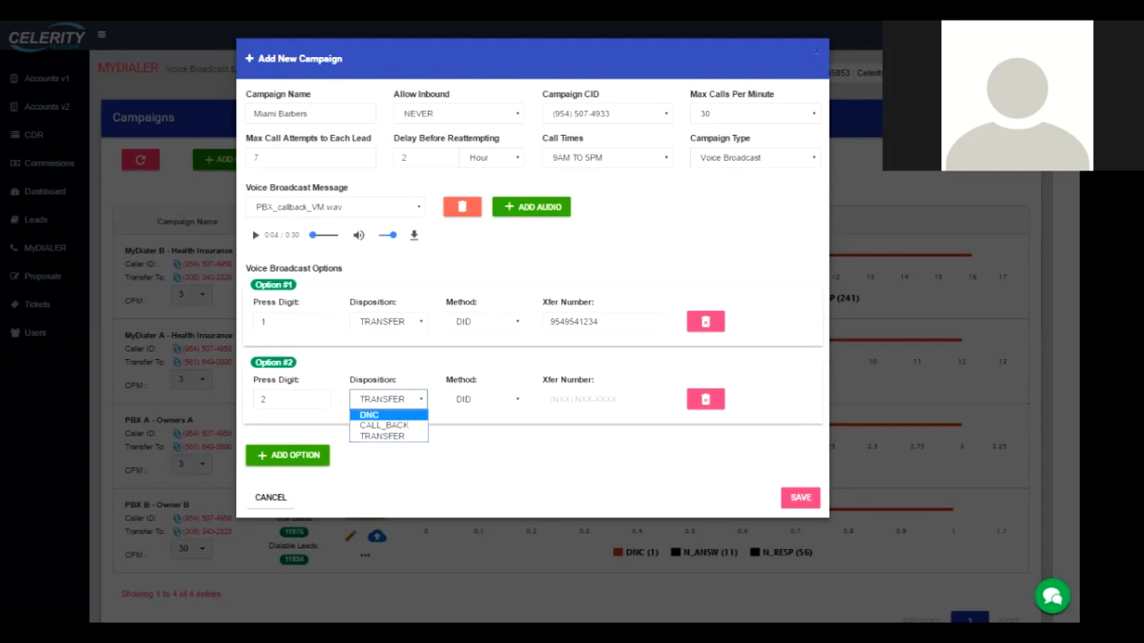
{"action": "key", "text": "Return"}
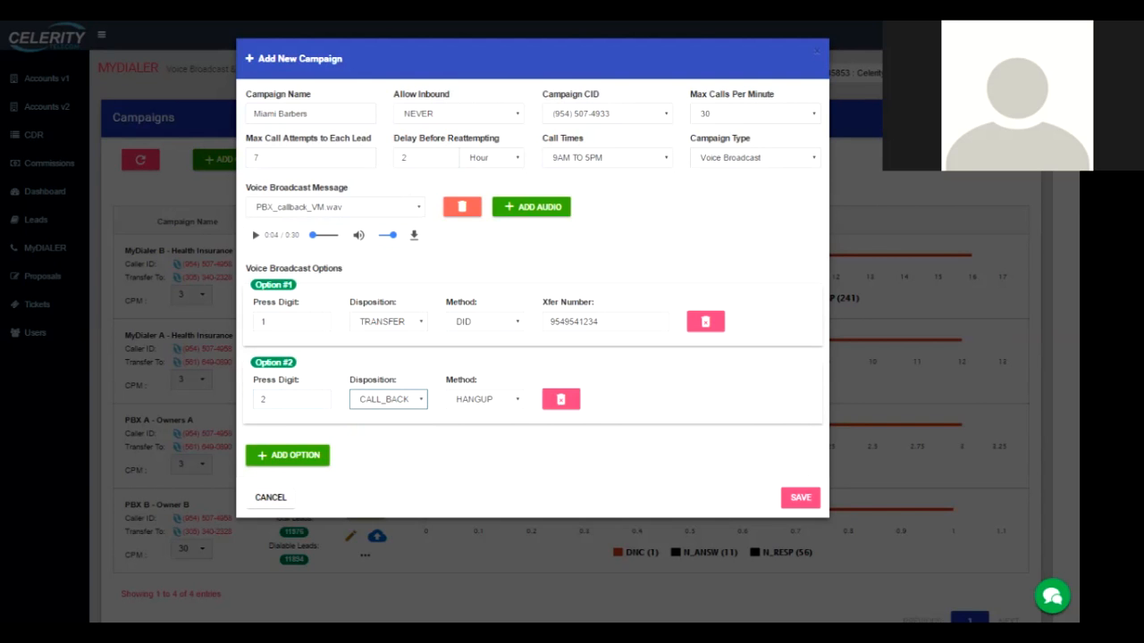
Step: Add a third voice broadcast option with press digit 3 and disposition DNC, and save the Miami Barbers campaign
{"action": "left_click", "coordinate": [287, 454]}
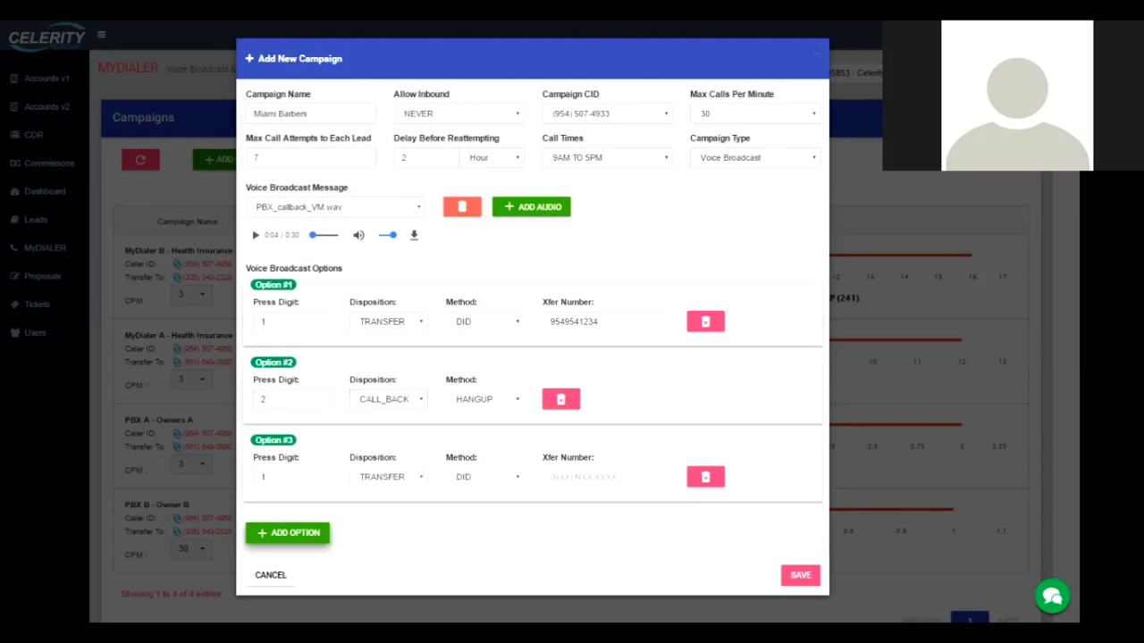
{"action": "double_click", "coordinate": [272, 477]}
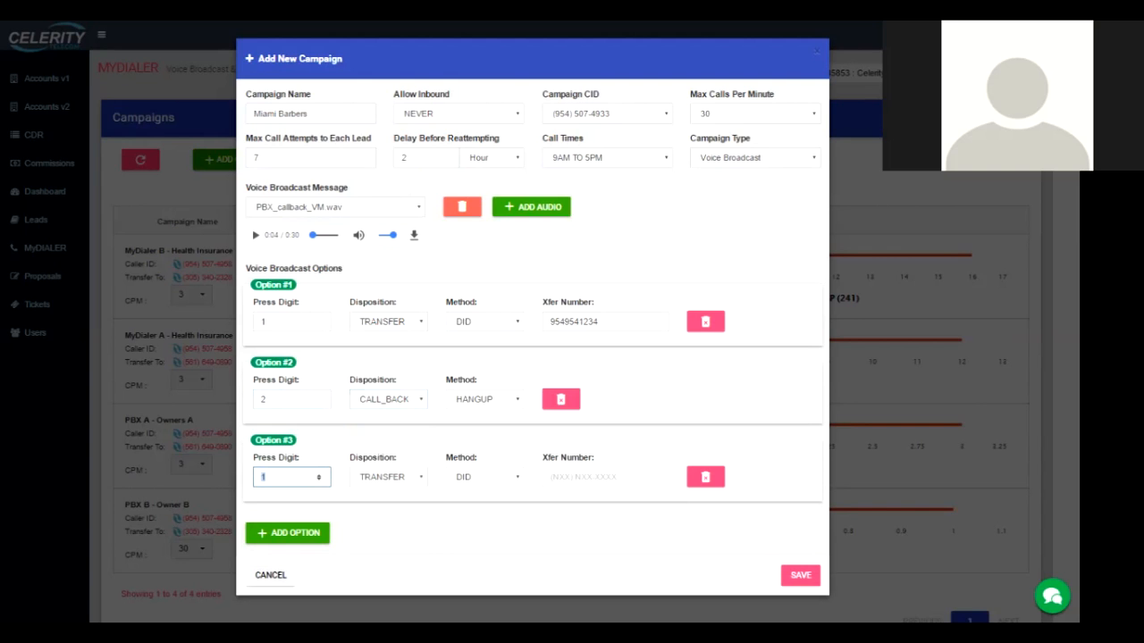
{"action": "type", "text": "3"}
{"action": "left_click", "coordinate": [388, 478]}
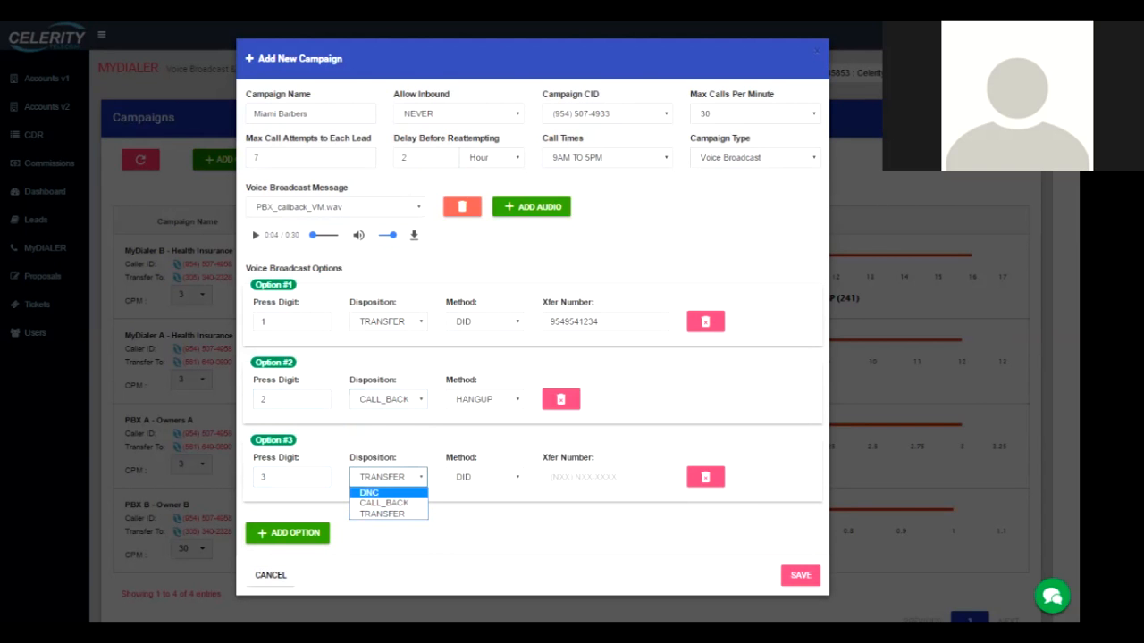
{"action": "key", "text": "Return"}
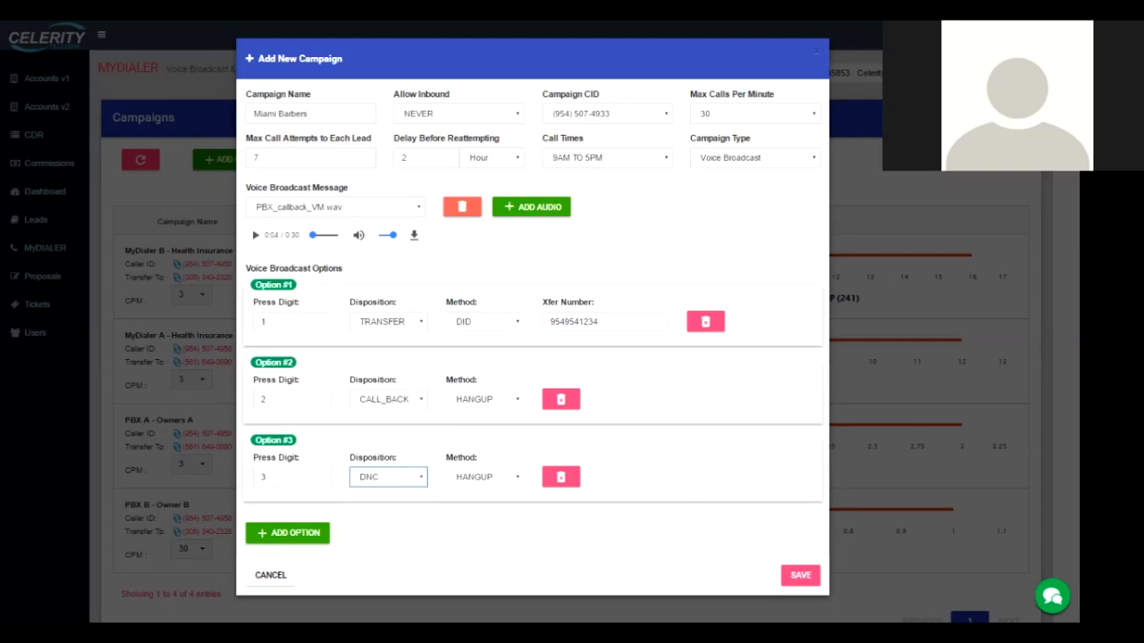
{"action": "left_click", "coordinate": [800, 575]}
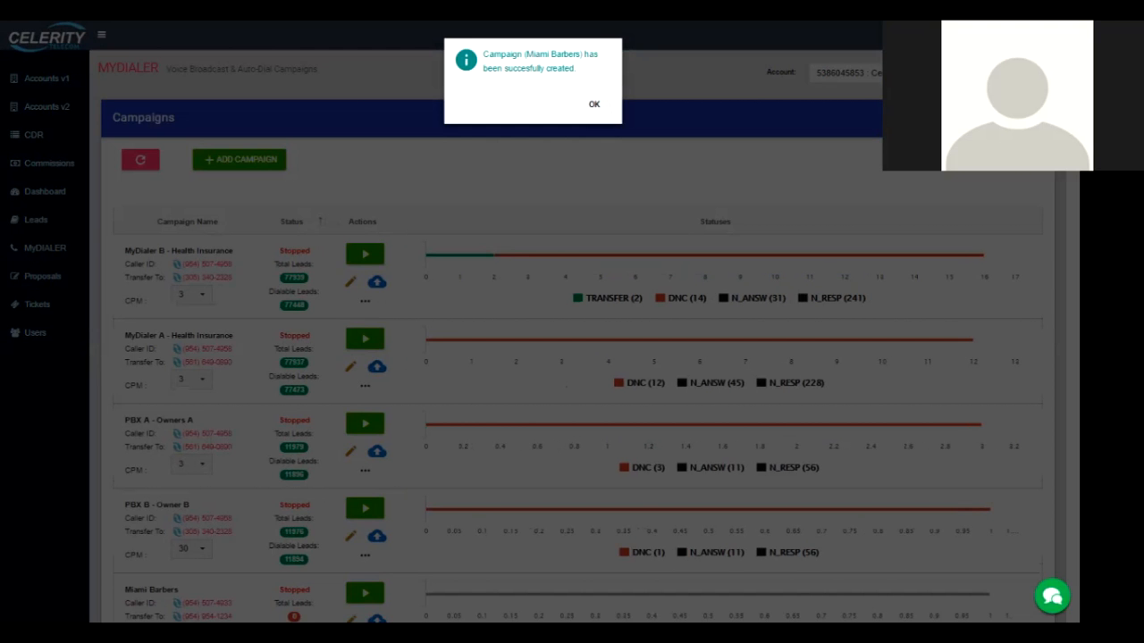
{"action": "left_click", "coordinate": [595, 105]}
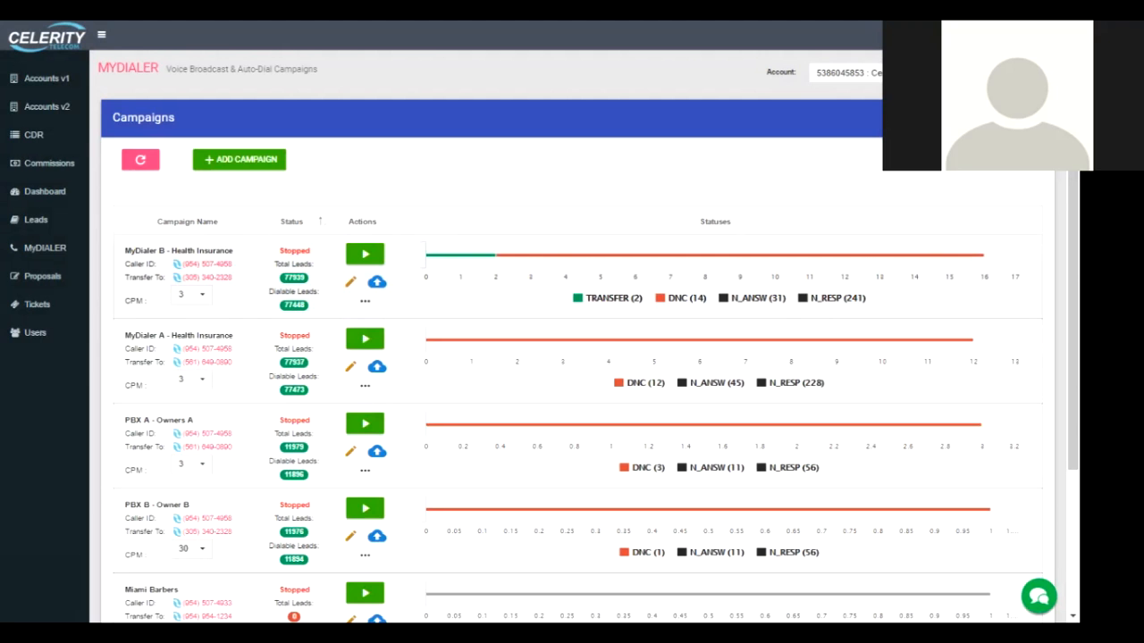
Step: Load the test call CSV file from the OneDrive desktop folder as the leads file for the Miami Barbers campaign
{"action": "scroll", "coordinate": [572, 357], "scroll_direction": "down", "scroll_amount": 2}
{"action": "scroll", "coordinate": [572, 357], "scroll_direction": "up", "scroll_amount": 1}
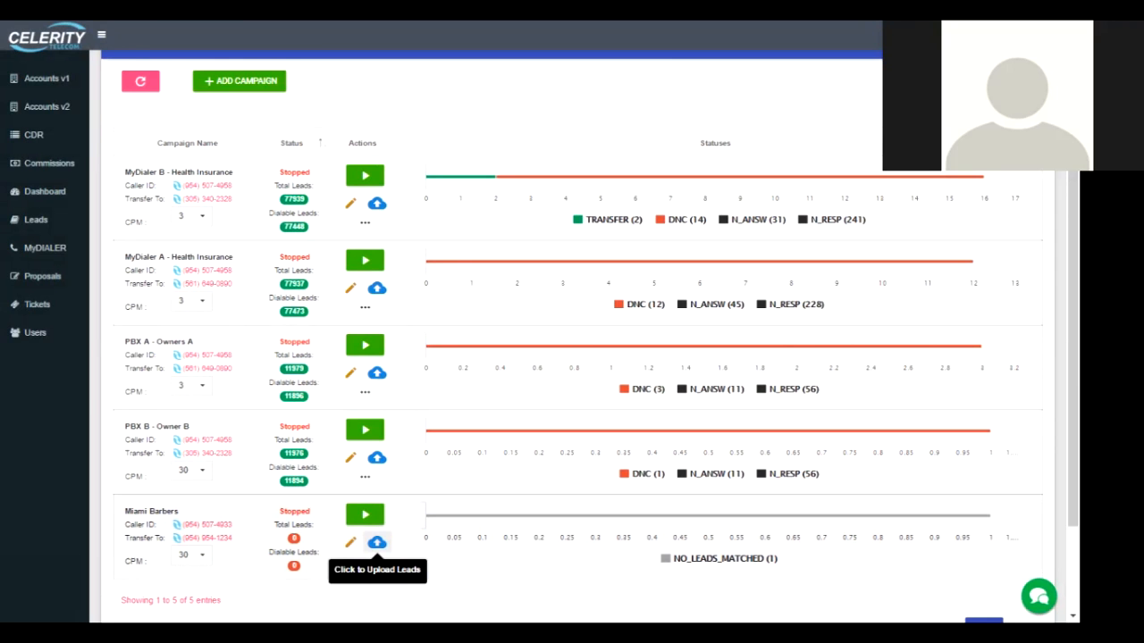
{"action": "left_click", "coordinate": [377, 542]}
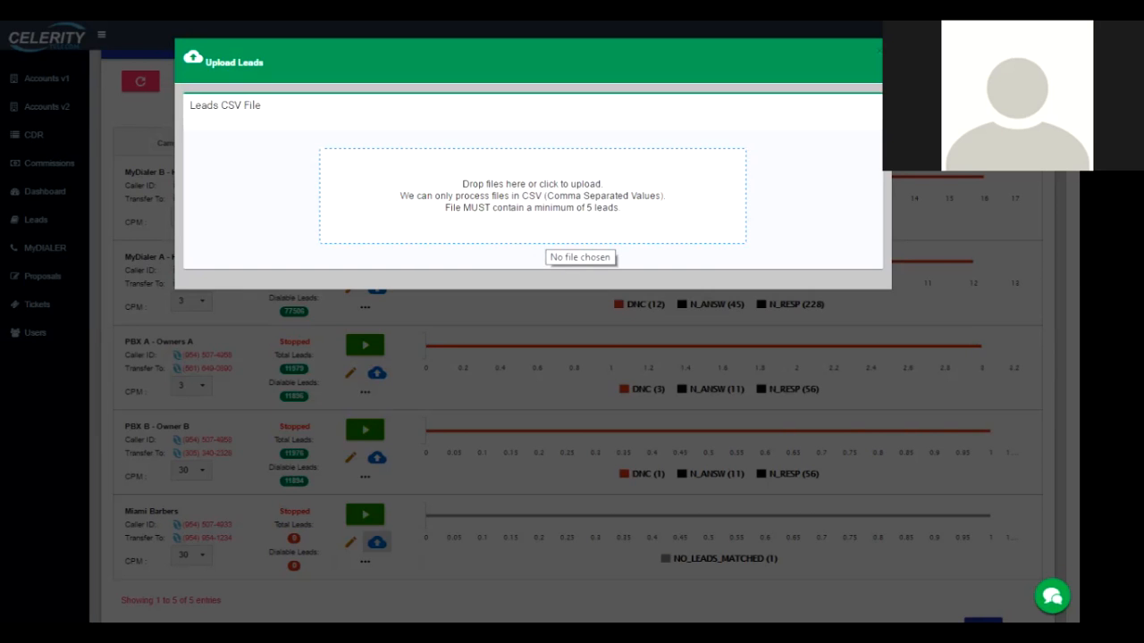
{"action": "left_click", "coordinate": [579, 256]}
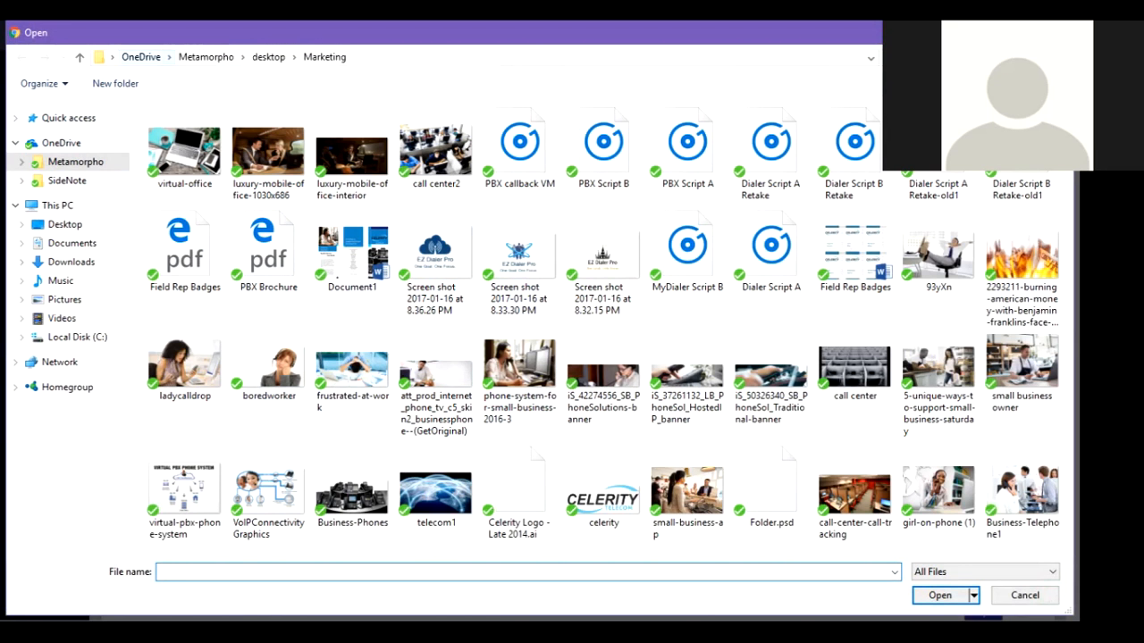
{"action": "left_click", "coordinate": [269, 57]}
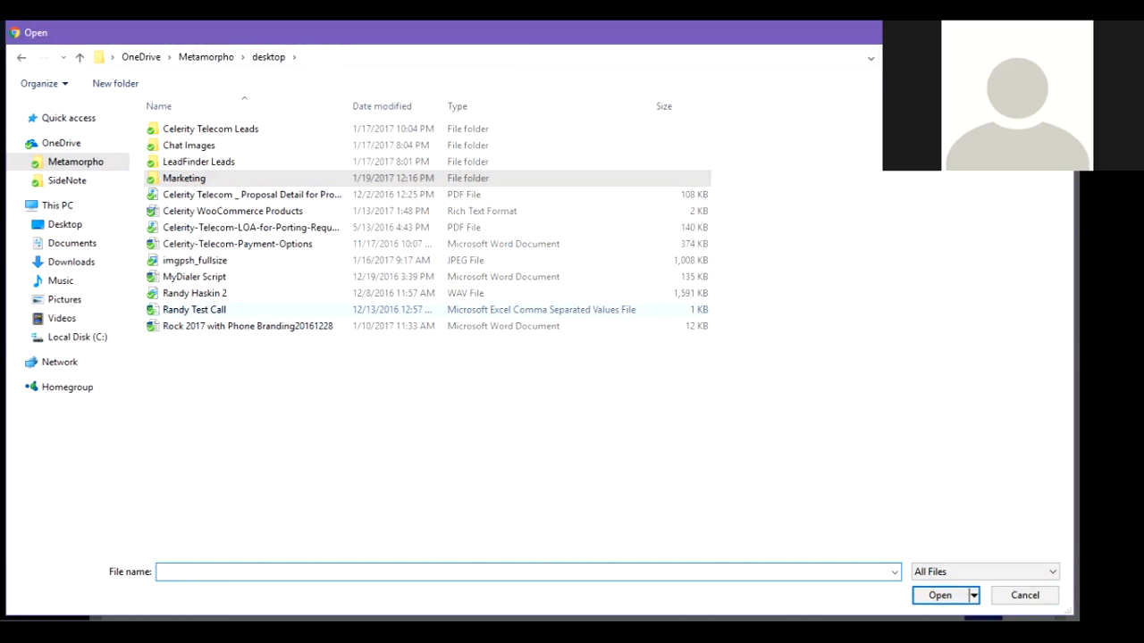
{"action": "left_click", "coordinate": [195, 310]}
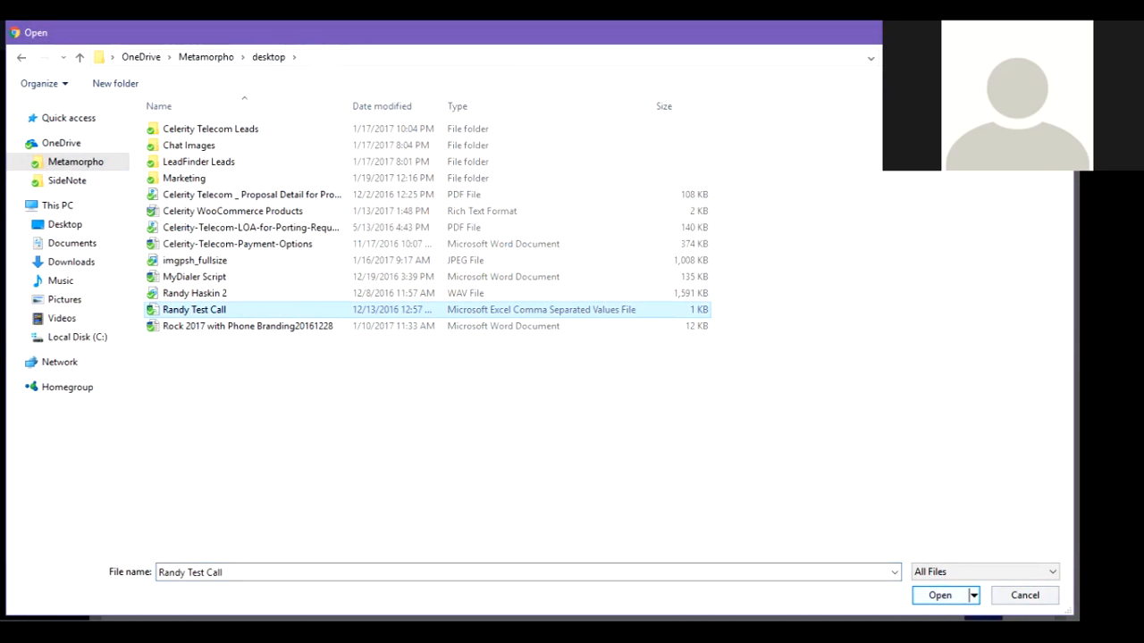
{"action": "key", "text": "Return"}
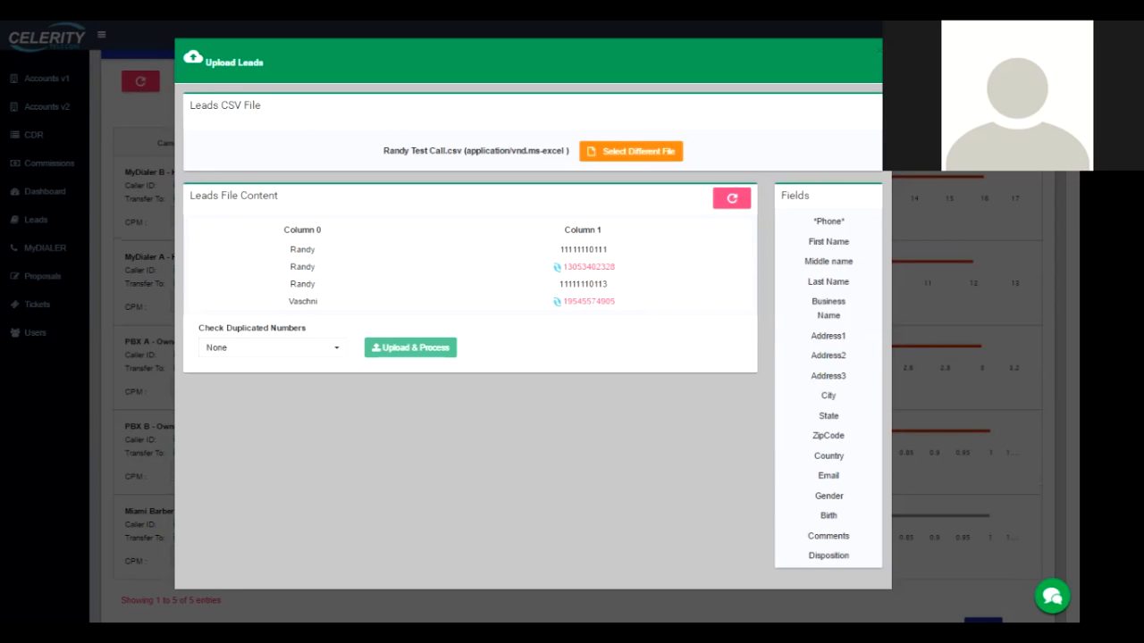
Step: Map Column 0 to First Name and Column 1 to Phone, and import the leads with duplicate number checking set to None
{"action": "left_click_drag", "start_coordinate": [828, 242], "coordinate": [310, 230]}
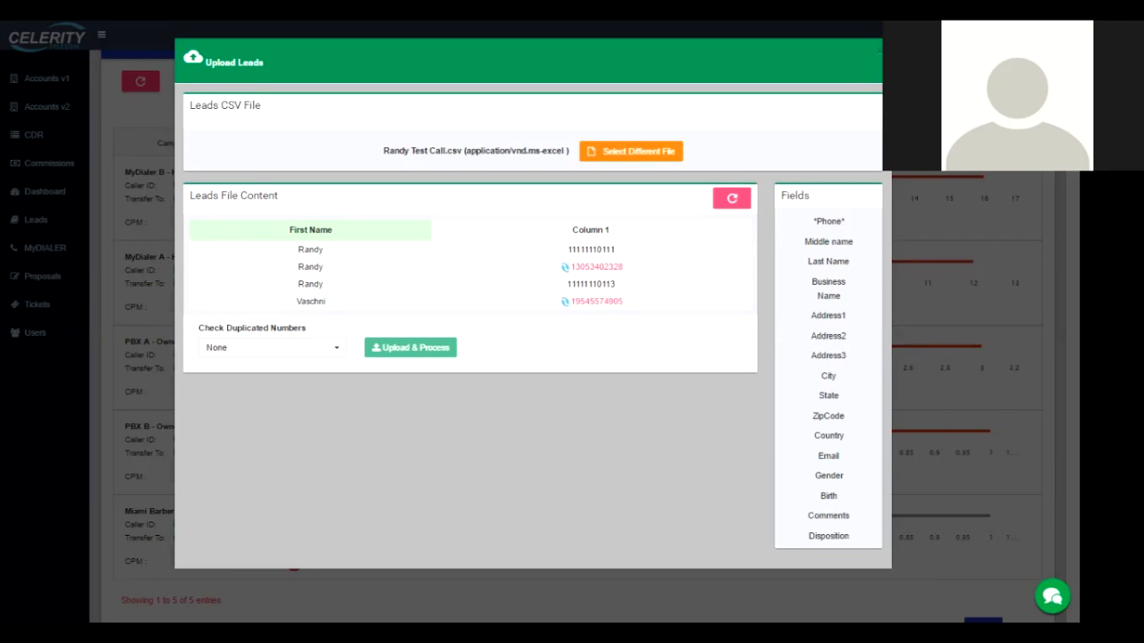
{"action": "left_click_drag", "start_coordinate": [828, 221], "coordinate": [582, 229]}
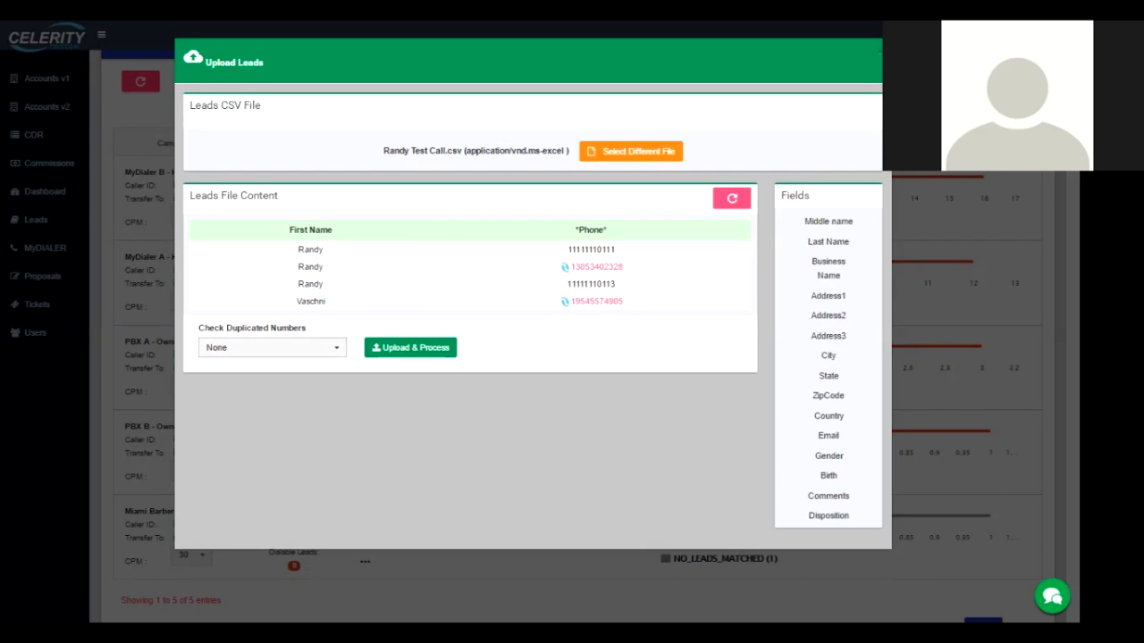
{"action": "left_click", "coordinate": [272, 348]}
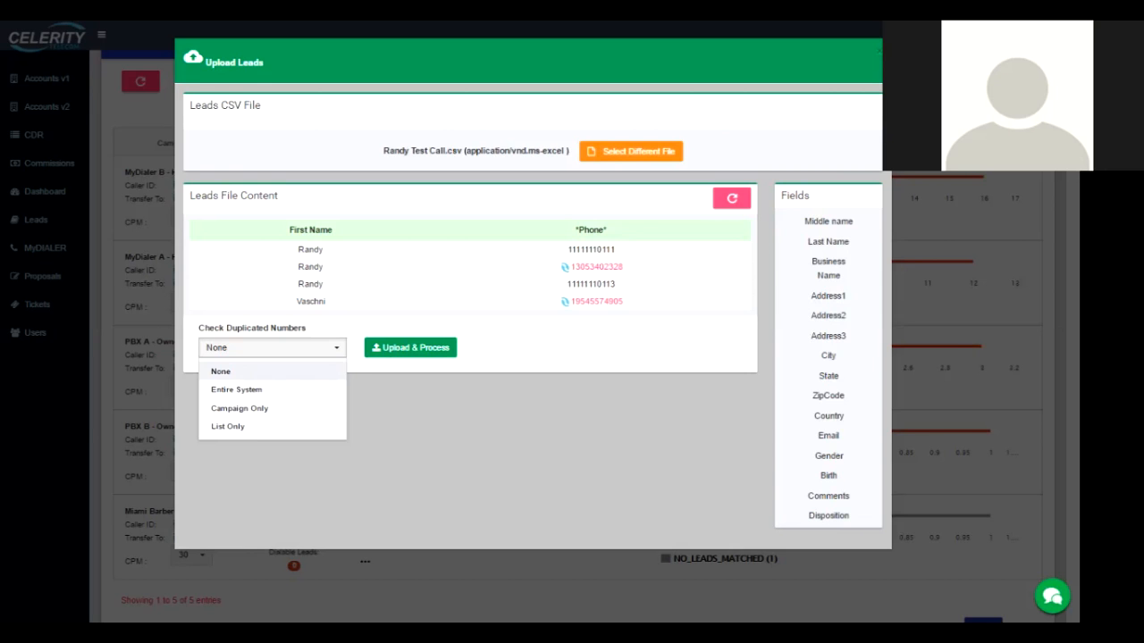
{"action": "left_click", "coordinate": [241, 372]}
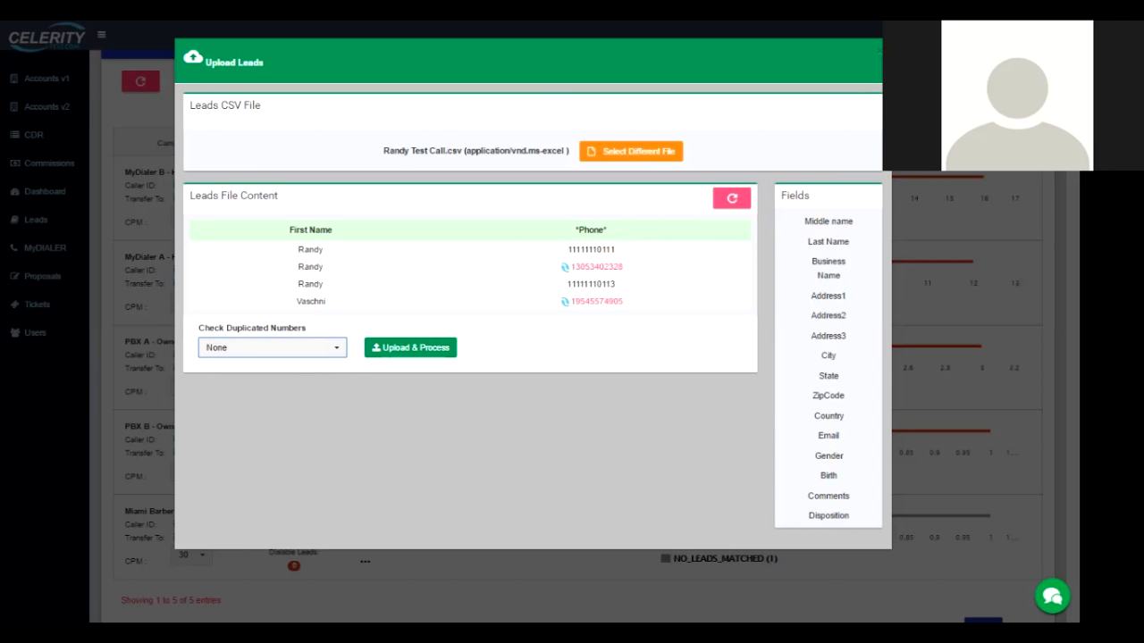
{"action": "left_click", "coordinate": [410, 348]}
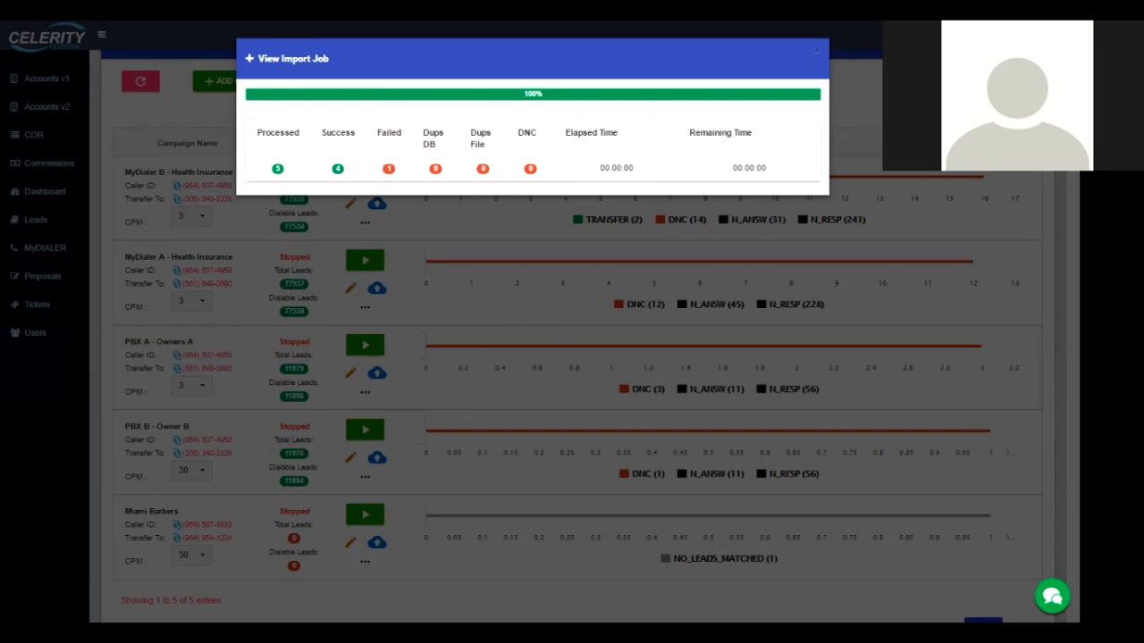
{"action": "left_click", "coordinate": [817, 51]}
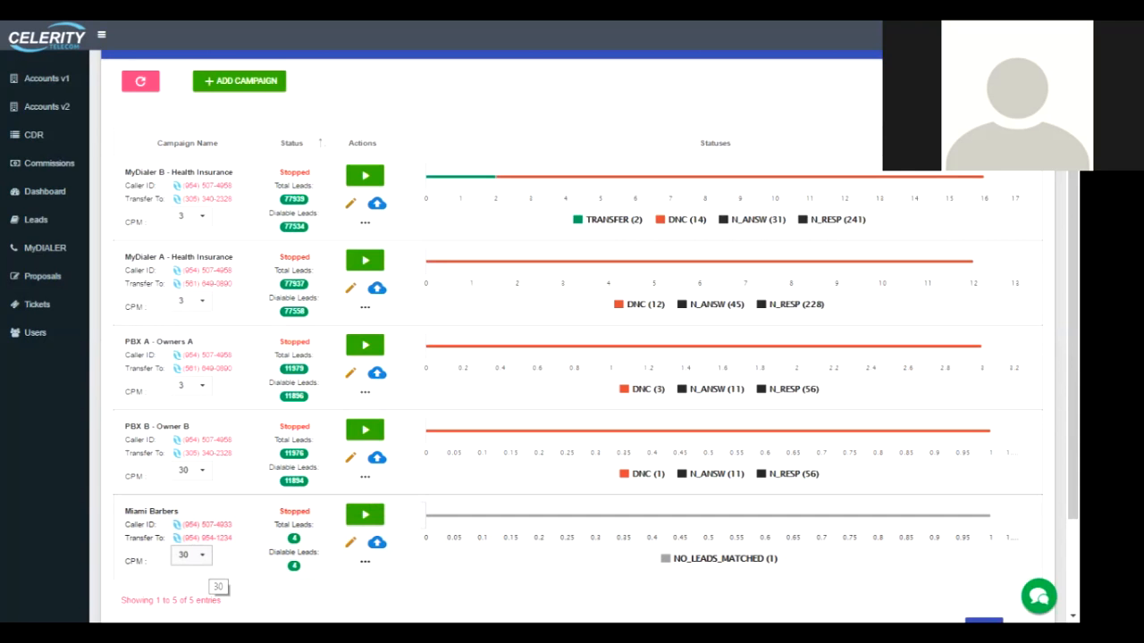
Step: Examine the calls-per-minute choices and the additional actions offered for the Miami Barbers campaign
{"action": "left_click", "coordinate": [190, 555]}
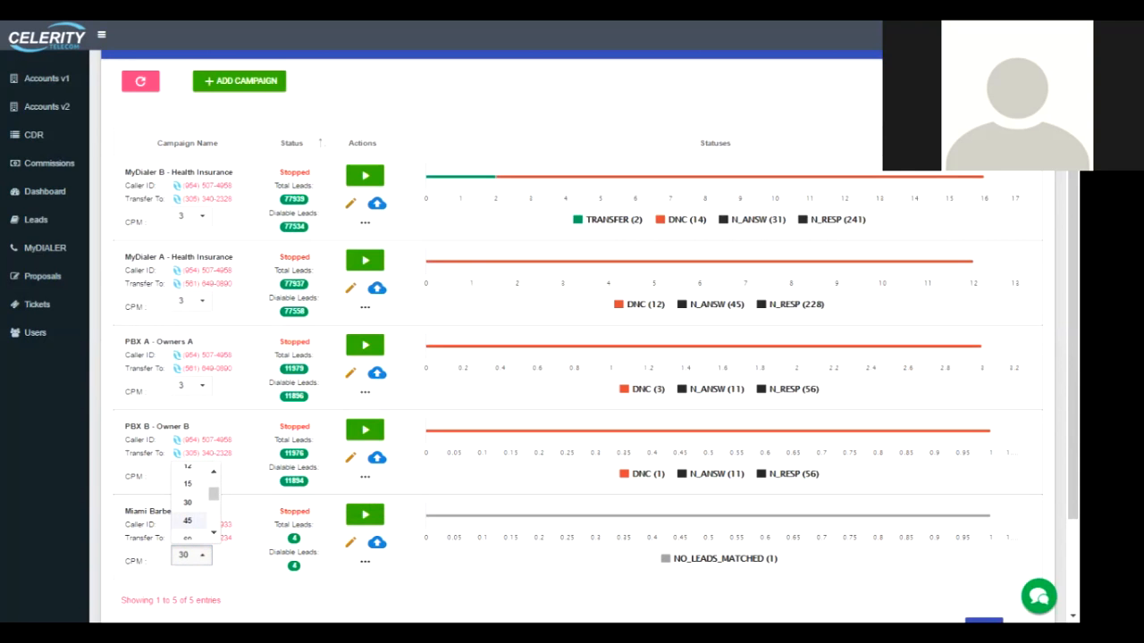
{"action": "scroll", "coordinate": [194, 529], "scroll_direction": "up", "scroll_amount": 1}
{"action": "left_click_drag", "start_coordinate": [214, 563], "coordinate": [214, 581]}
{"action": "scroll", "coordinate": [234, 536], "scroll_direction": "down", "scroll_amount": 2}
{"action": "scroll", "coordinate": [189, 436], "scroll_direction": "up", "scroll_amount": 2}
{"action": "left_click_drag", "start_coordinate": [240, 487], "coordinate": [123, 431]}
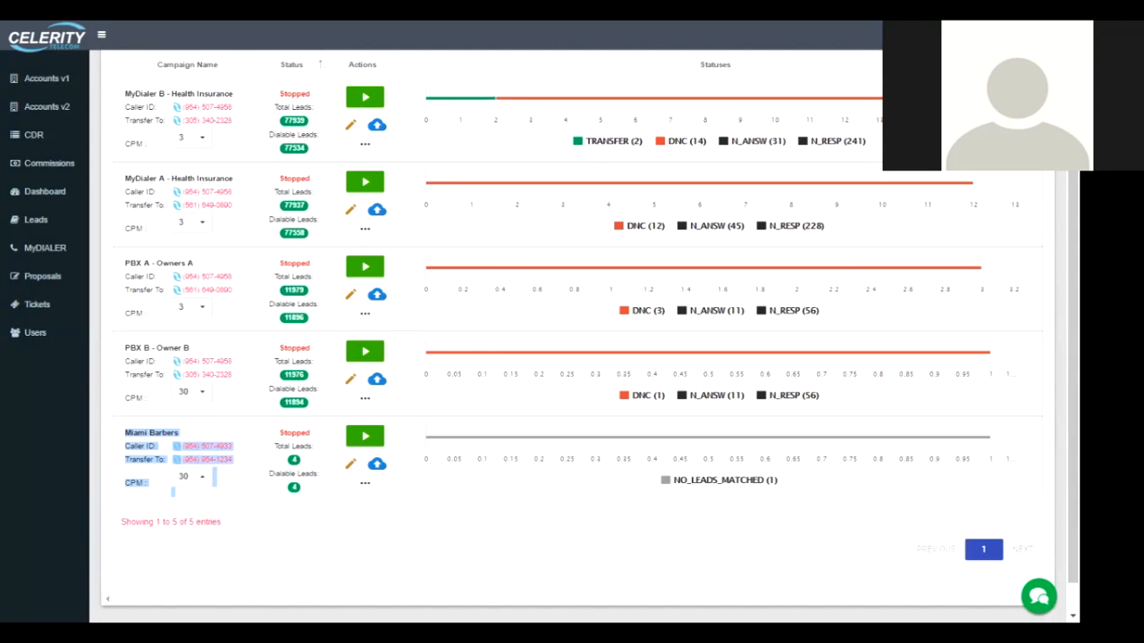
{"action": "left_click", "coordinate": [239, 494]}
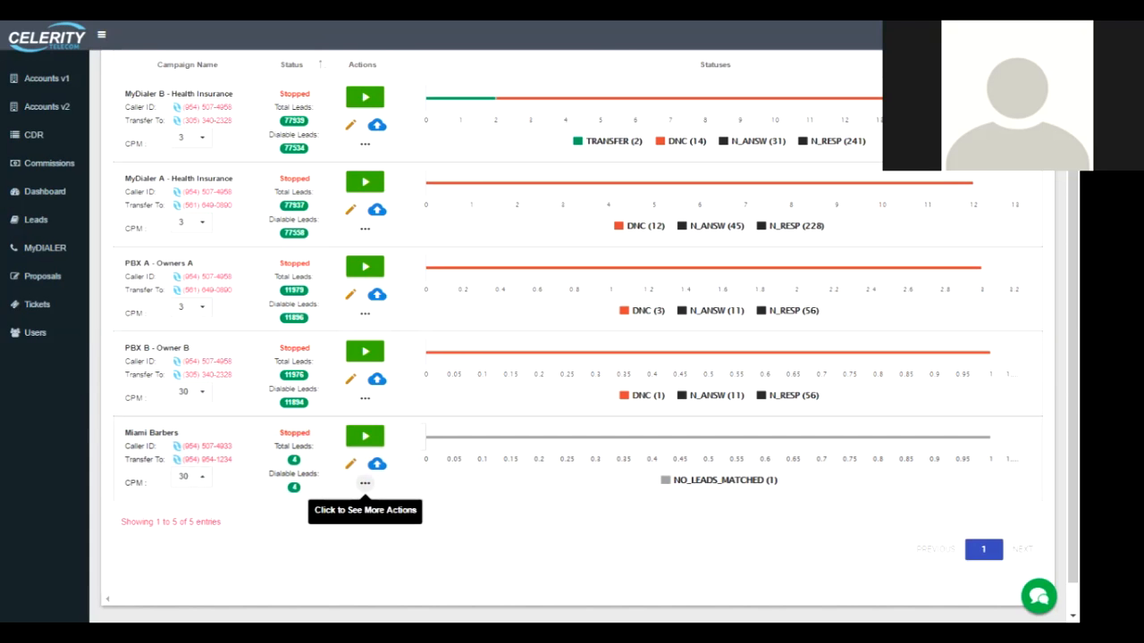
{"action": "left_click", "coordinate": [365, 482]}
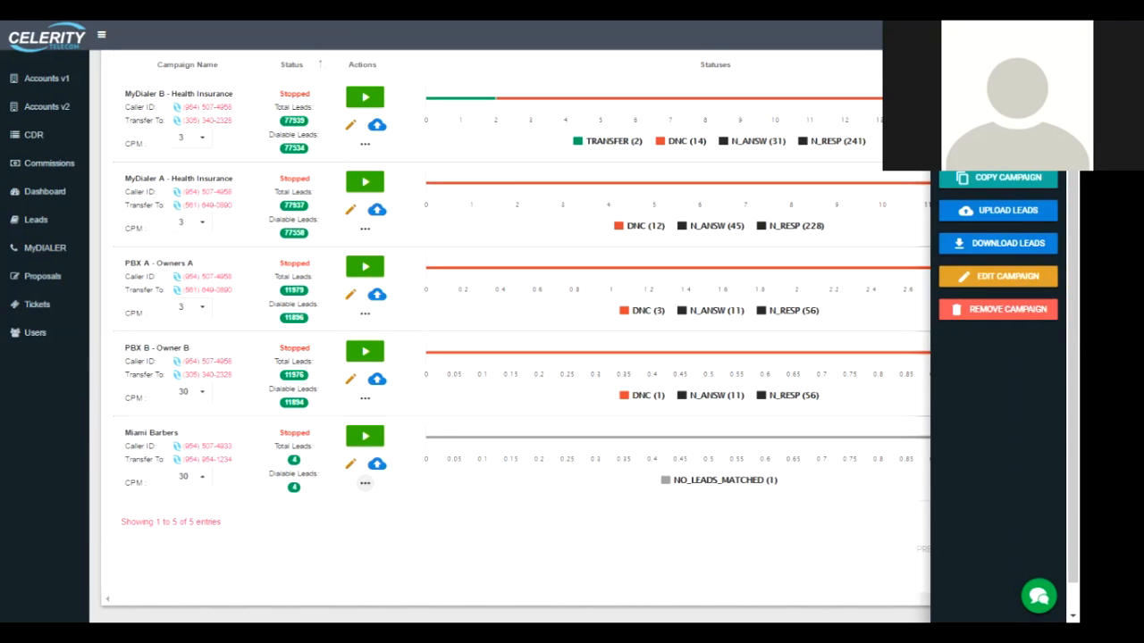
{"action": "left_click", "coordinate": [998, 66]}
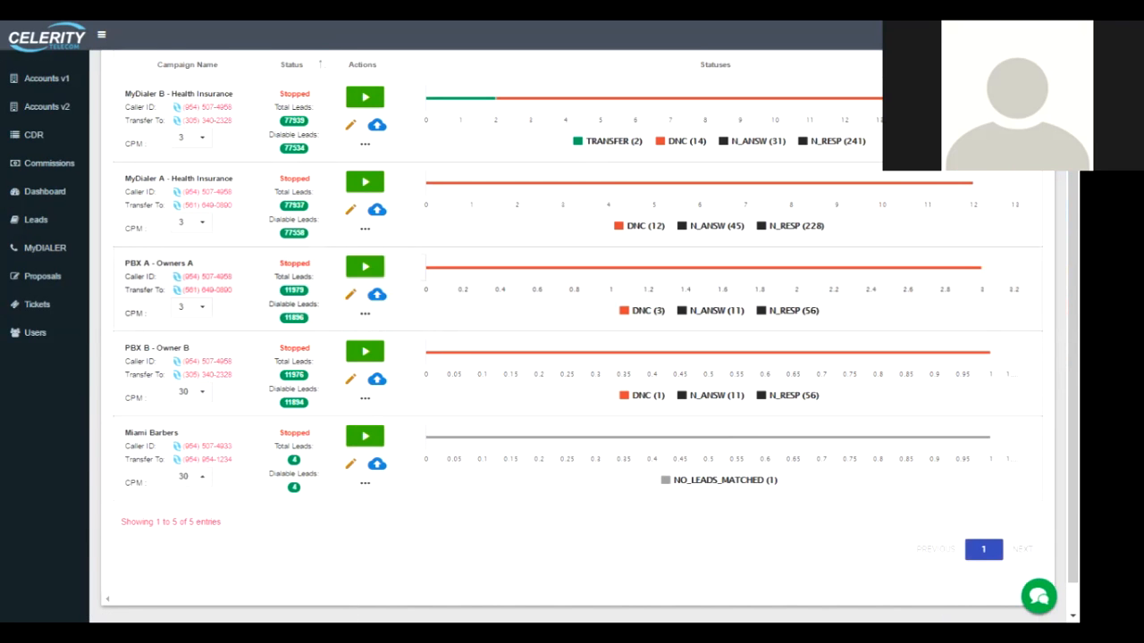
Step: Run the MyDialer B and MyDialer A Health Insurance campaigns briefly, and stop both
{"action": "scroll", "coordinate": [572, 286], "scroll_direction": "up", "scroll_amount": 2}
{"action": "scroll", "coordinate": [572, 286], "scroll_direction": "down", "scroll_amount": 1}
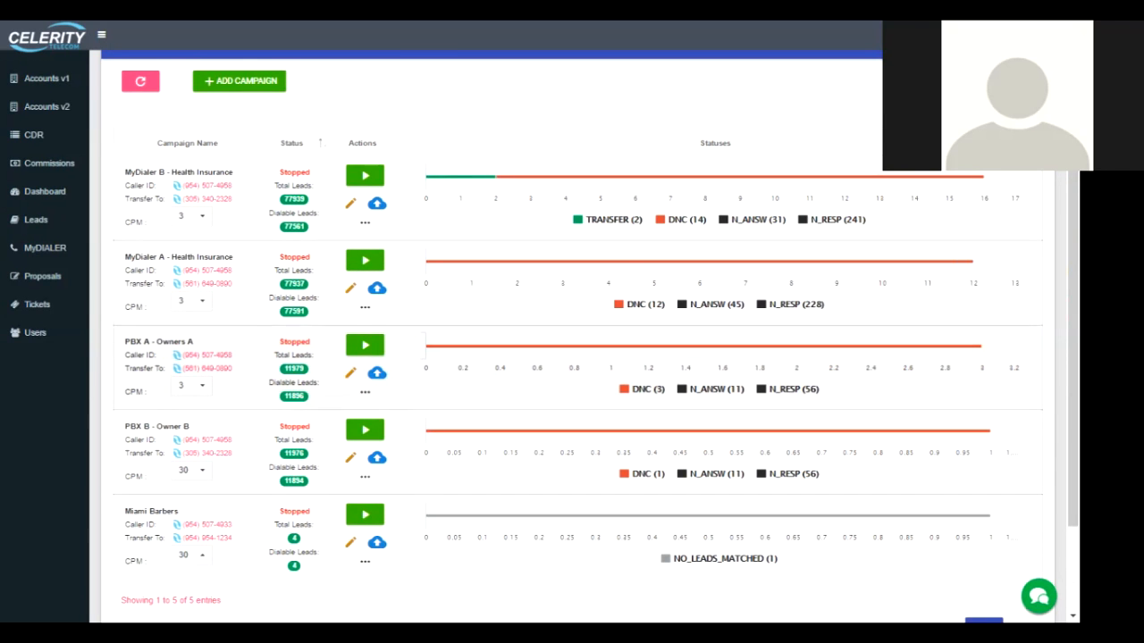
{"action": "left_click", "coordinate": [365, 176]}
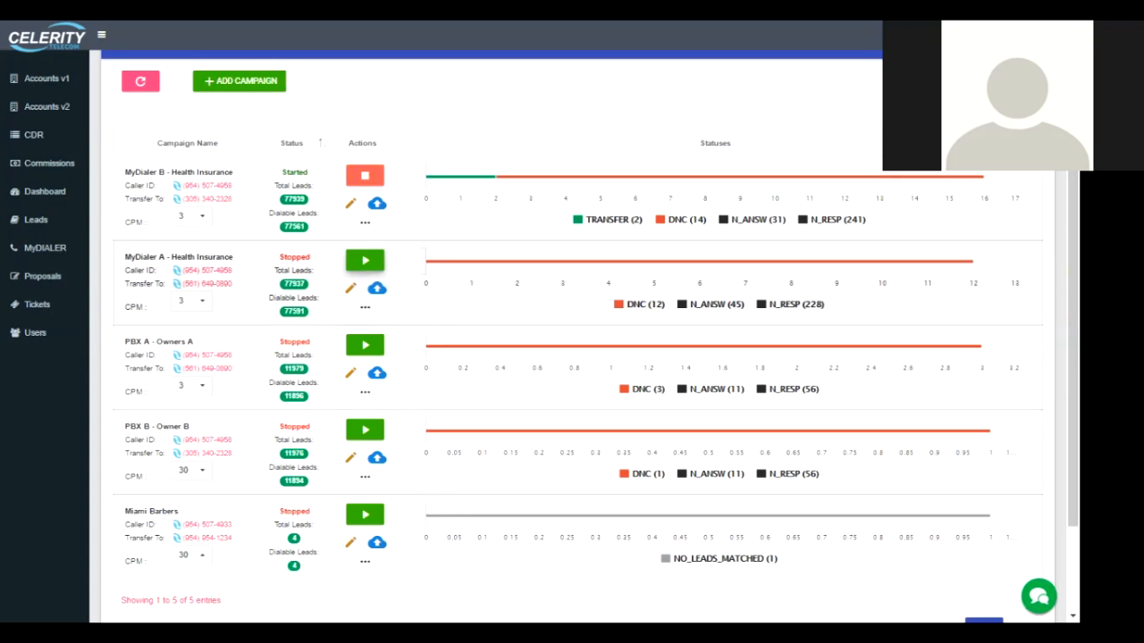
{"action": "left_click", "coordinate": [364, 260]}
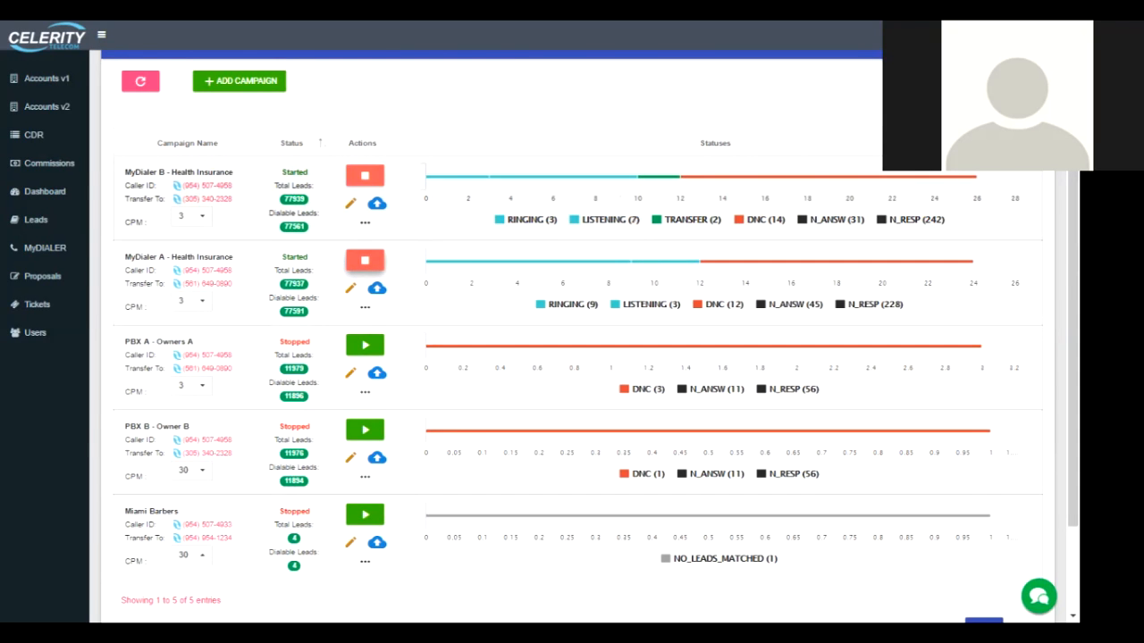
{"action": "left_click", "coordinate": [364, 176]}
{"action": "left_click", "coordinate": [364, 261]}
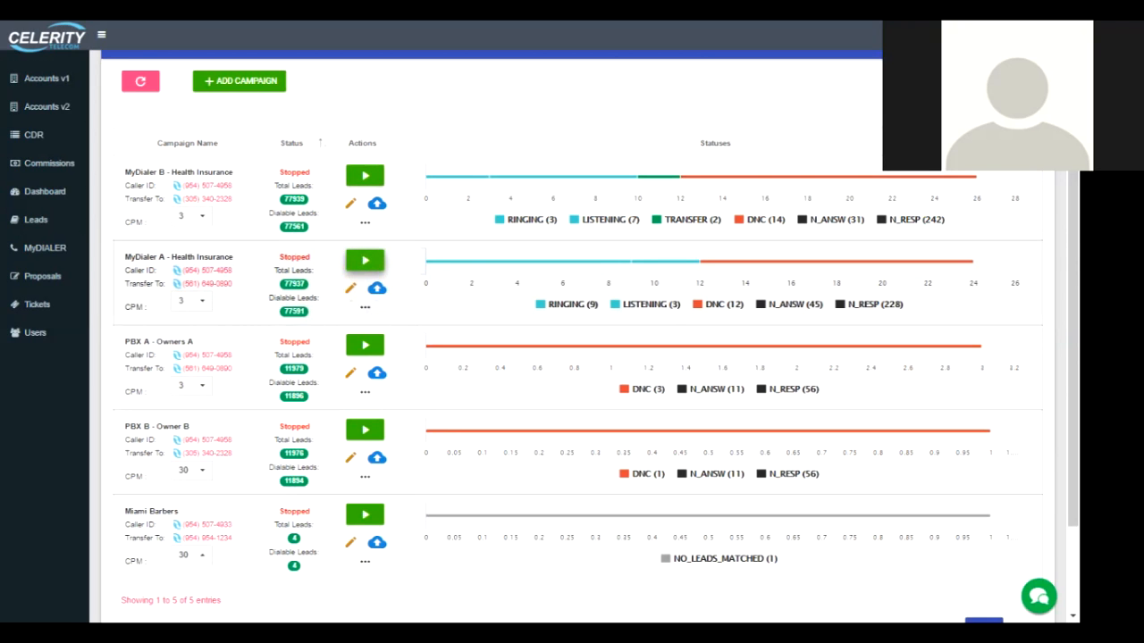